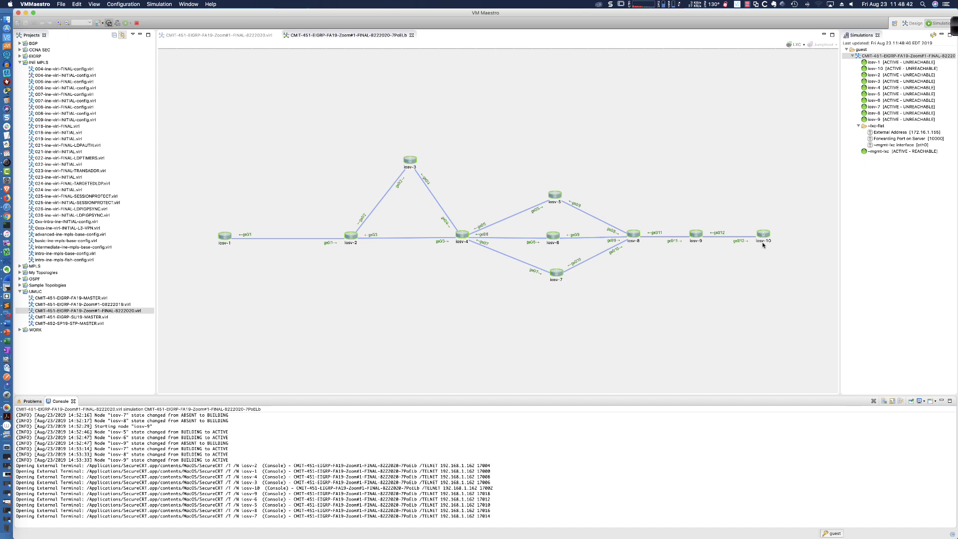
- On the R10 console, enter privileged mode and then global configuration mode
key(super+Tab)
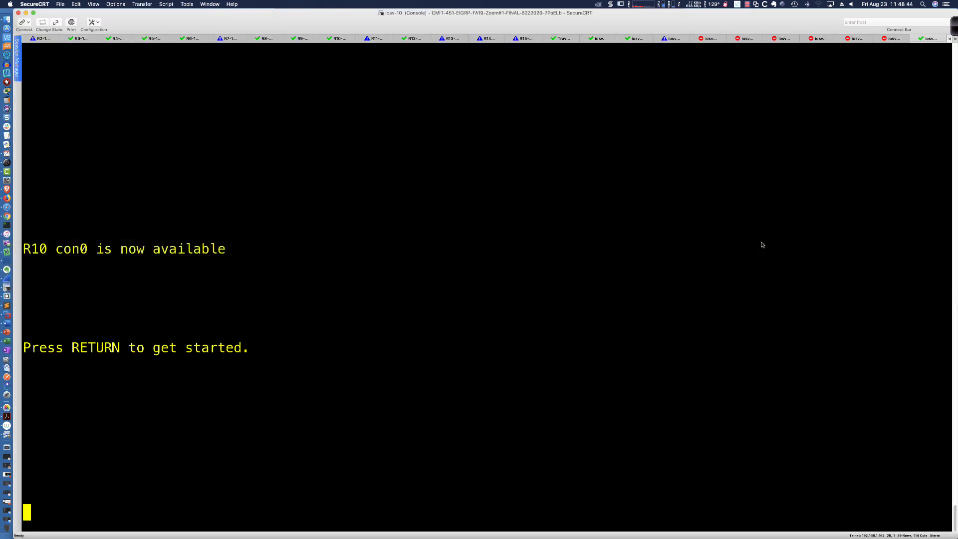
key(Return)
key(Return)
key(Return)
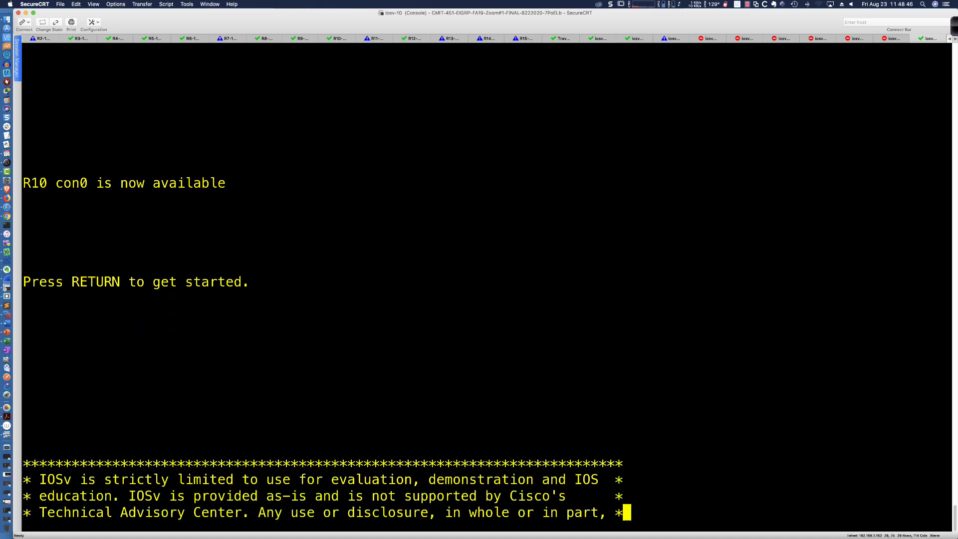
text(en)
key(Return)
text(conf t)
key(Return)
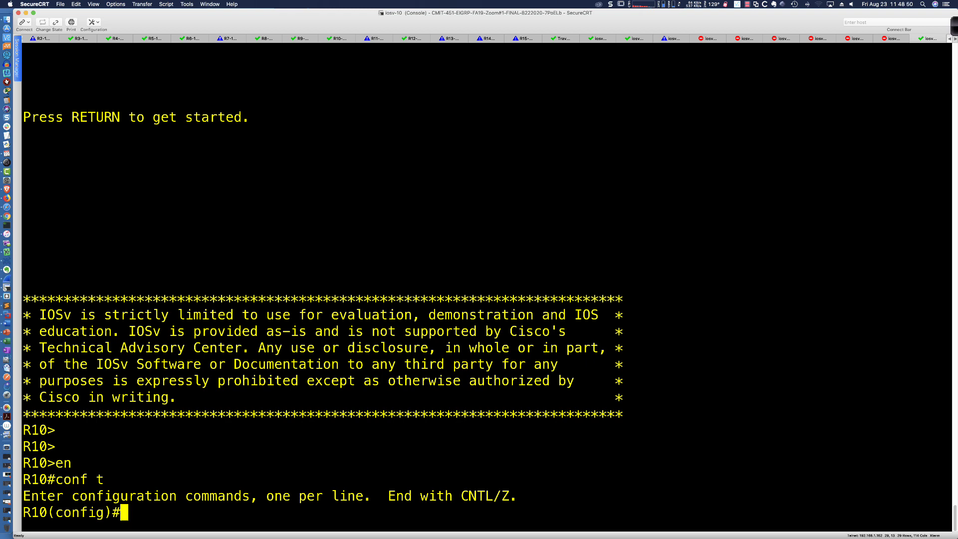
- List R10's interfaces with 'do sh ip int bri', confirming Loopback32–39 up, then go to R1
text(do sh ip)
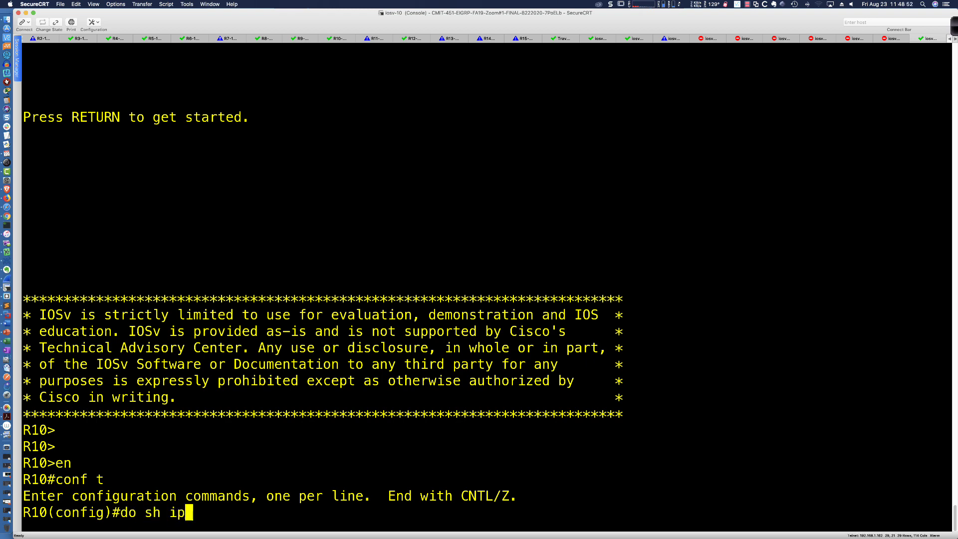
text( int bri)
key(Return)
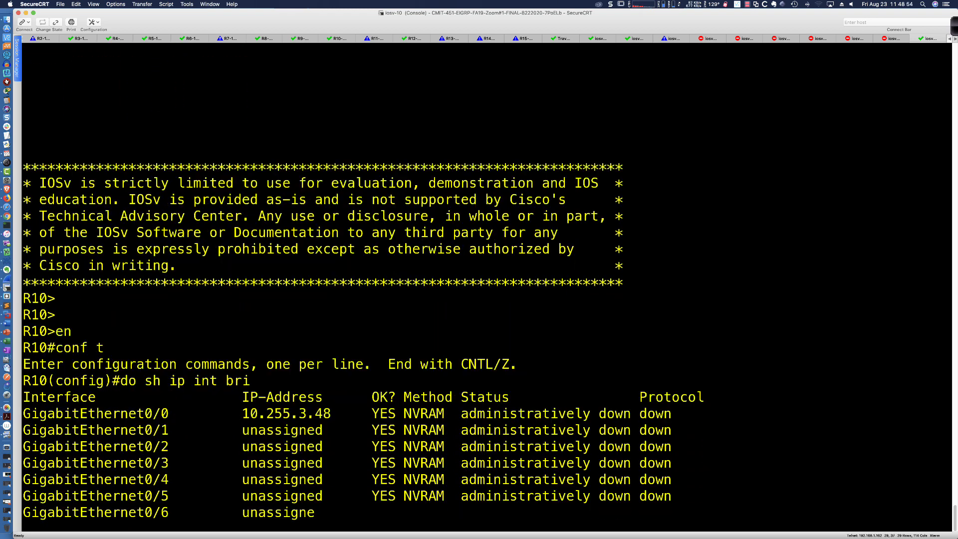
key(space)
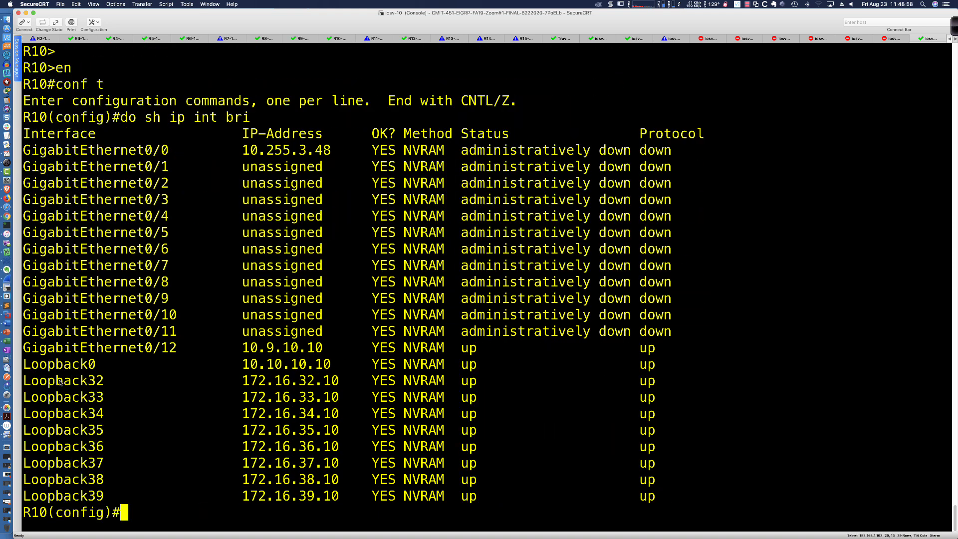
drag(55, 381, 344, 423)
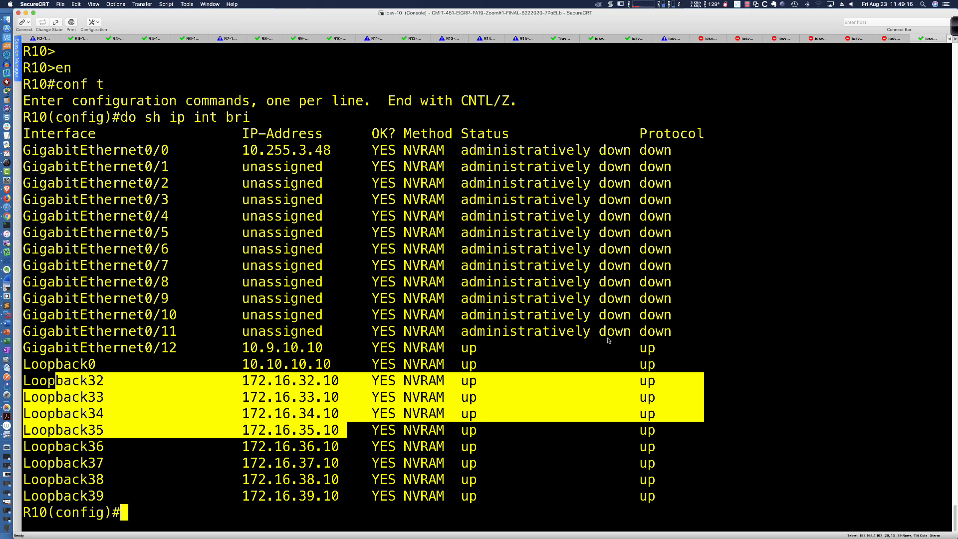
click(714, 286)
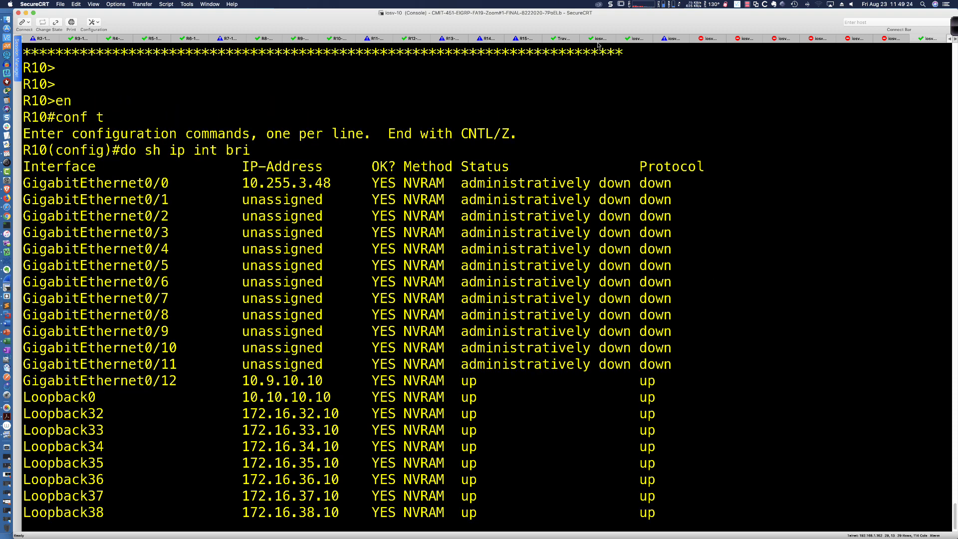
click(597, 39)
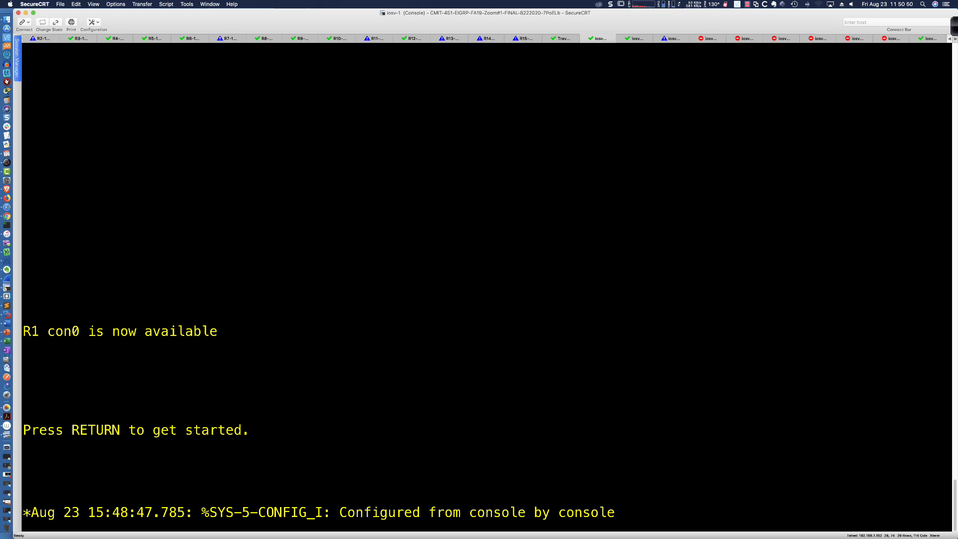
- On R1, enter privileged mode and list the EIGRP routes matching 172.16
key(Return)
key(Return)
key(Return)
key(Return)
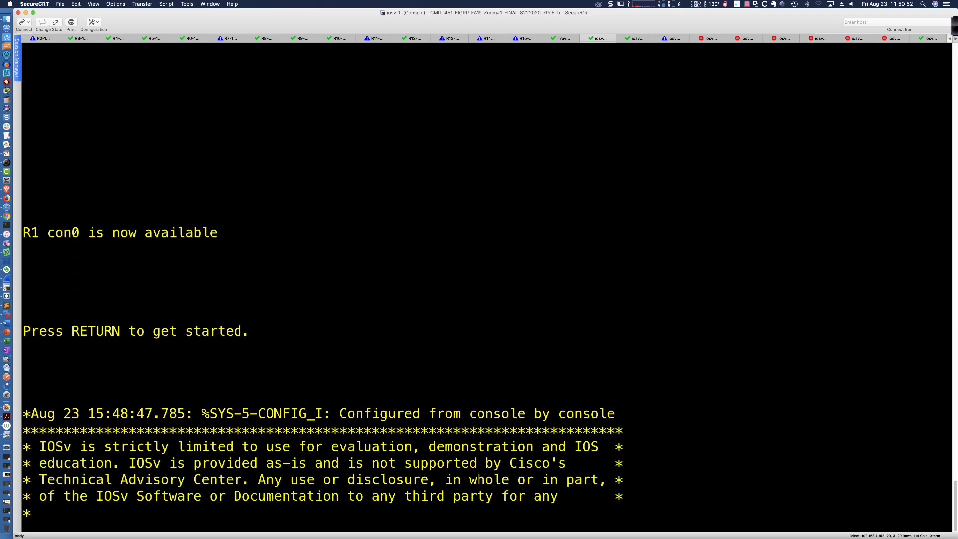
text(en)
key(Return)
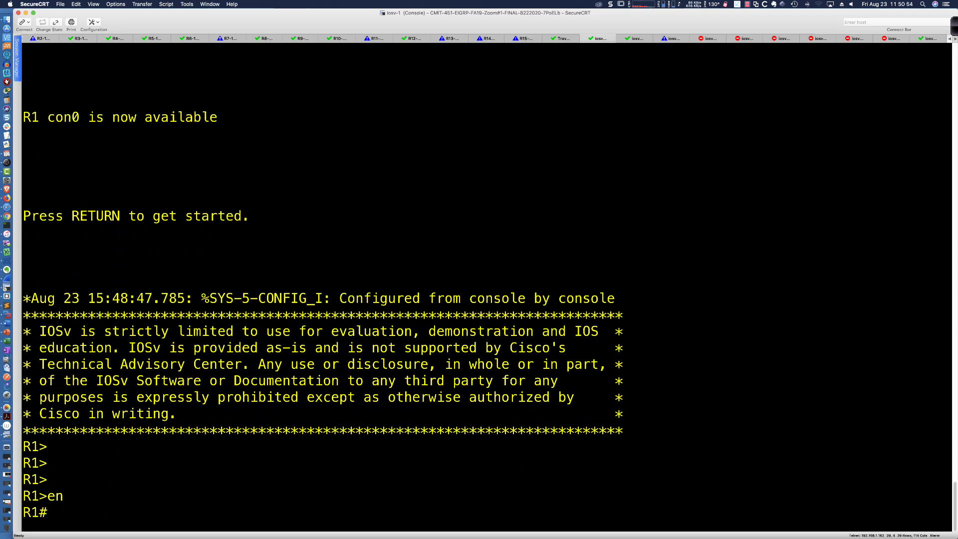
key(Return)
key(Return)
key(Return)
text(sh ip route eigr)
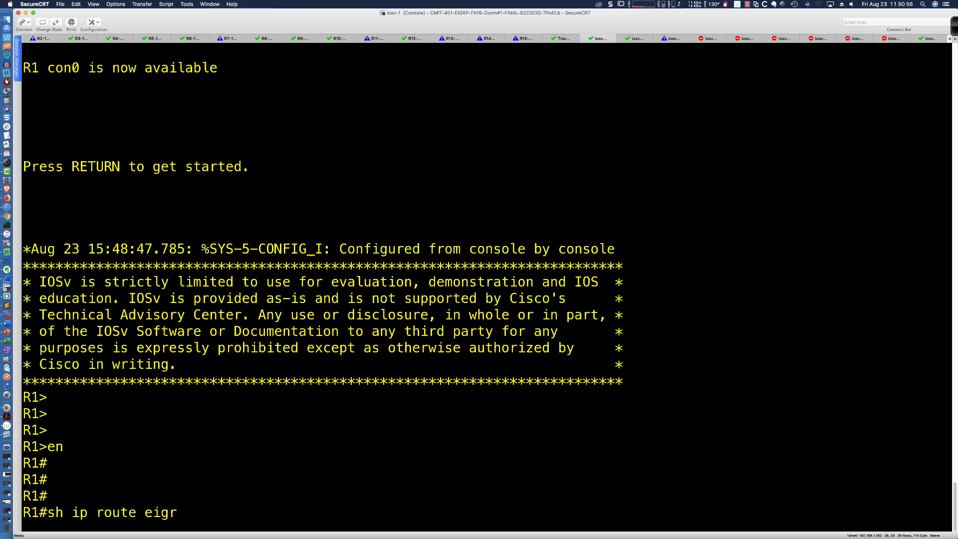
text(p | inc 172.16)
key(Return)
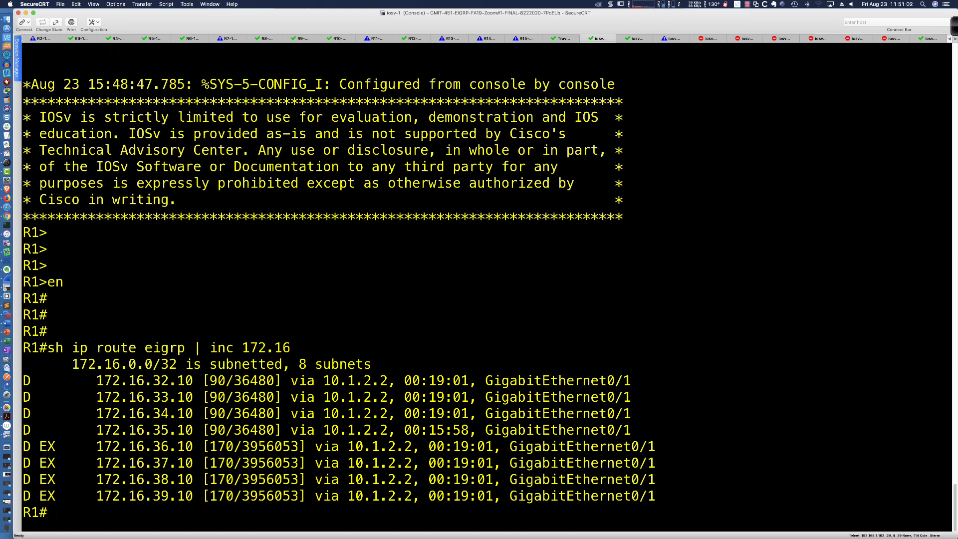
drag(25, 380, 234, 430)
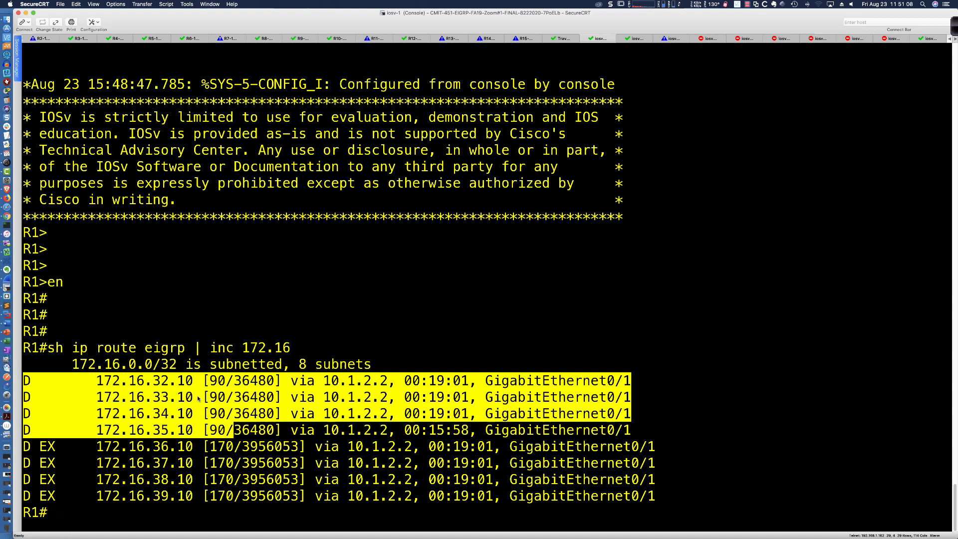
click(636, 314)
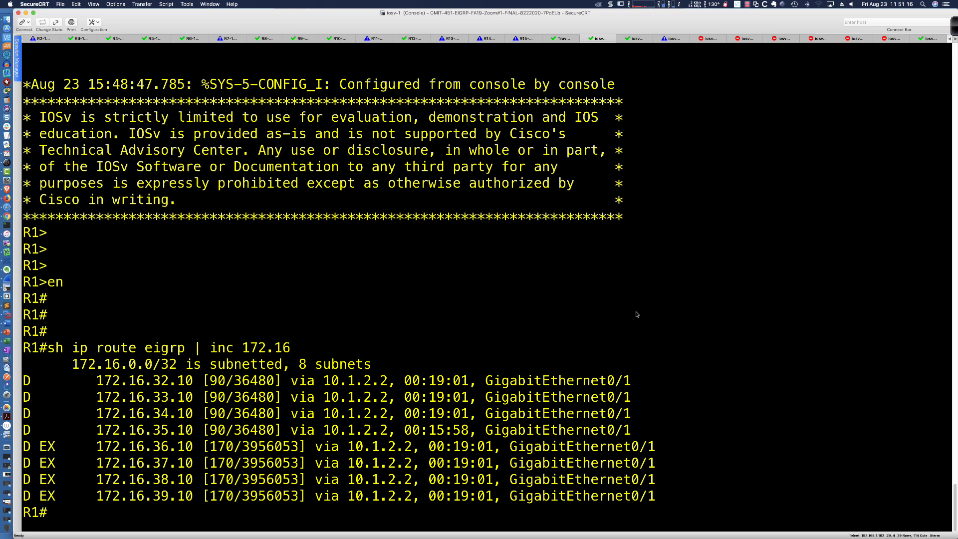
- Enable 'debug eigrp packets query detail' on R1
text(debug eigrp)
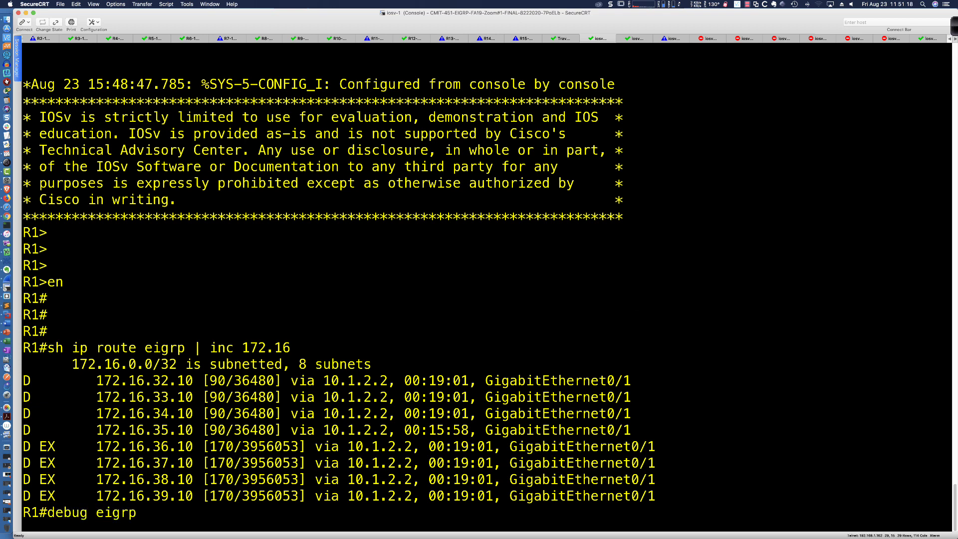
text( pack)
key(Tab)
text(q)
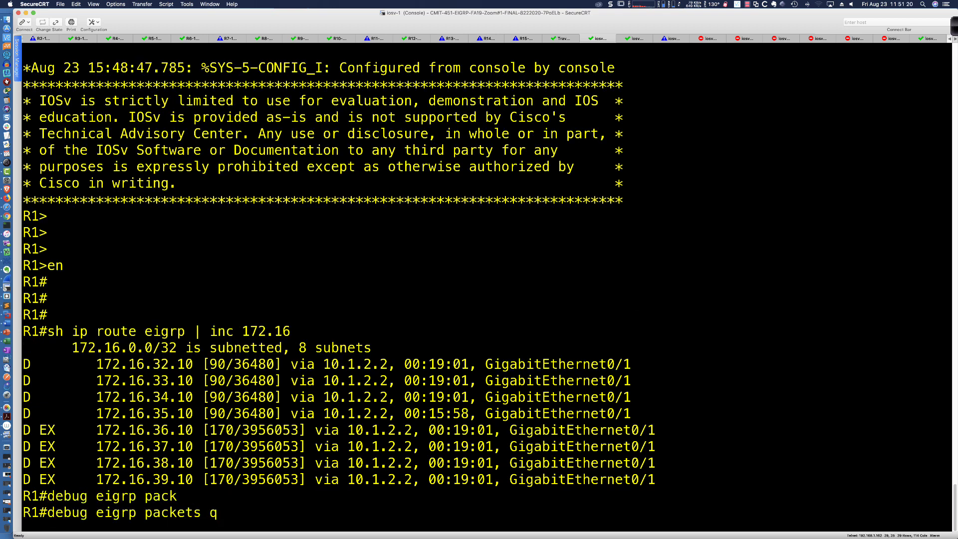
text(uery det)
key(Tab)
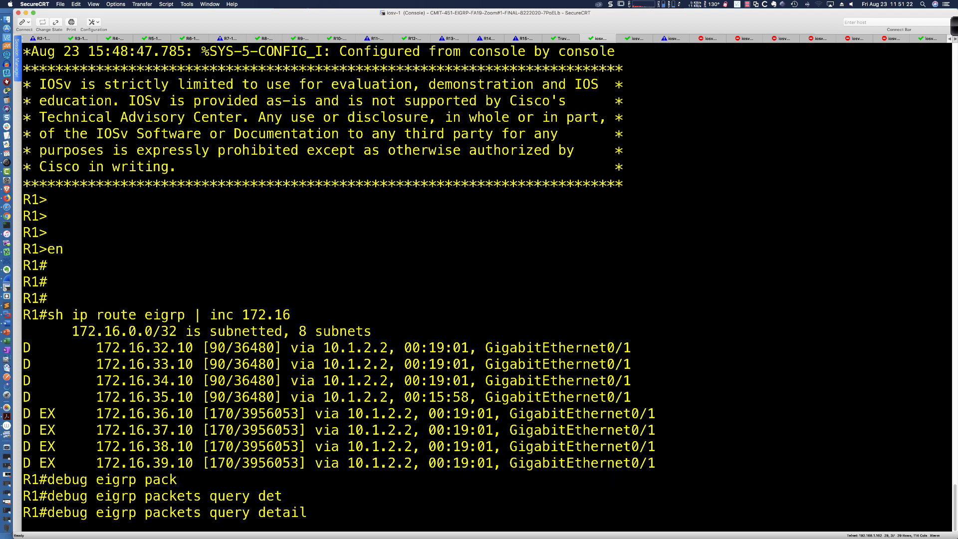
key(Return)
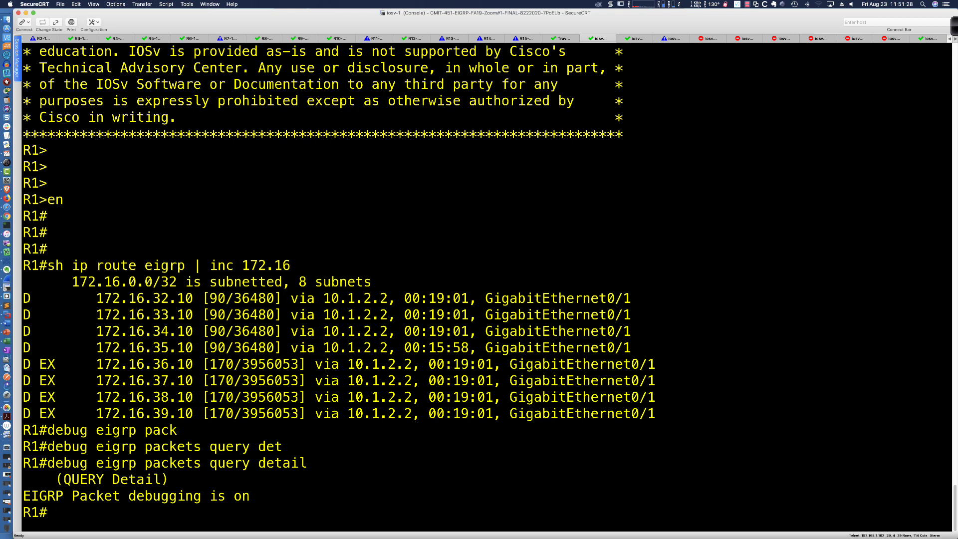
key(super+Tab)
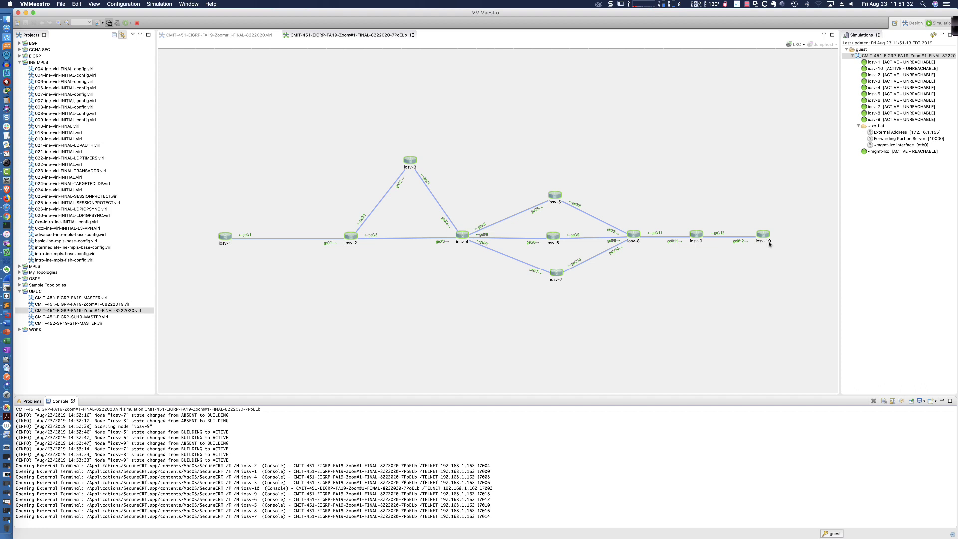
key(super+shift+a)
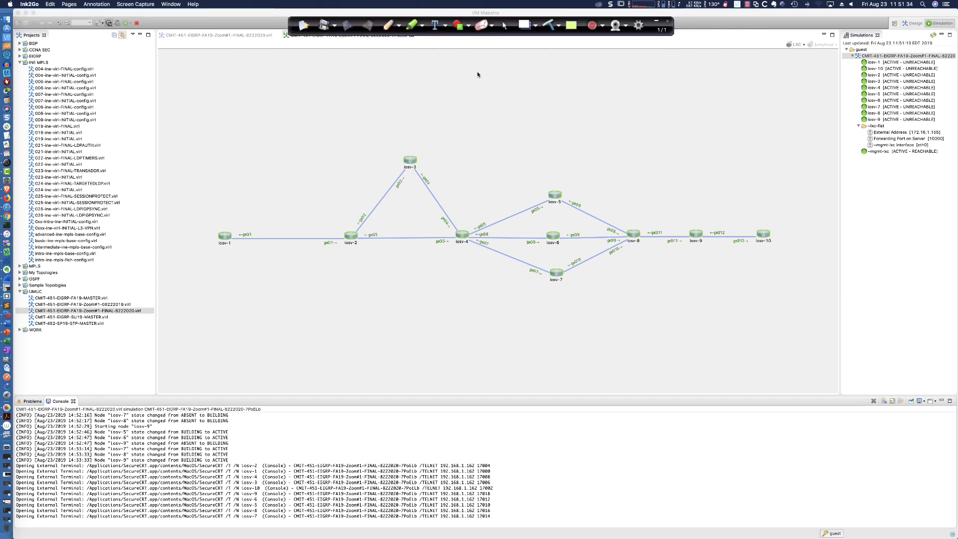
click(388, 25)
mouse_move(762, 209)
mouse_down()
mouse_move(742, 231)
mouse_move(754, 201)
mouse_up()
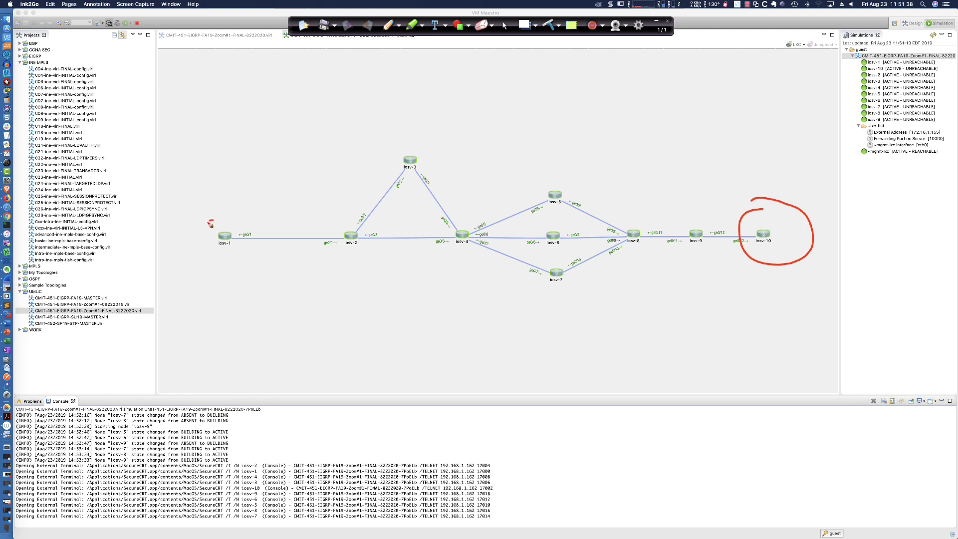
mouse_move(210, 223)
mouse_down()
mouse_move(252, 222)
mouse_move(205, 215)
mouse_up()
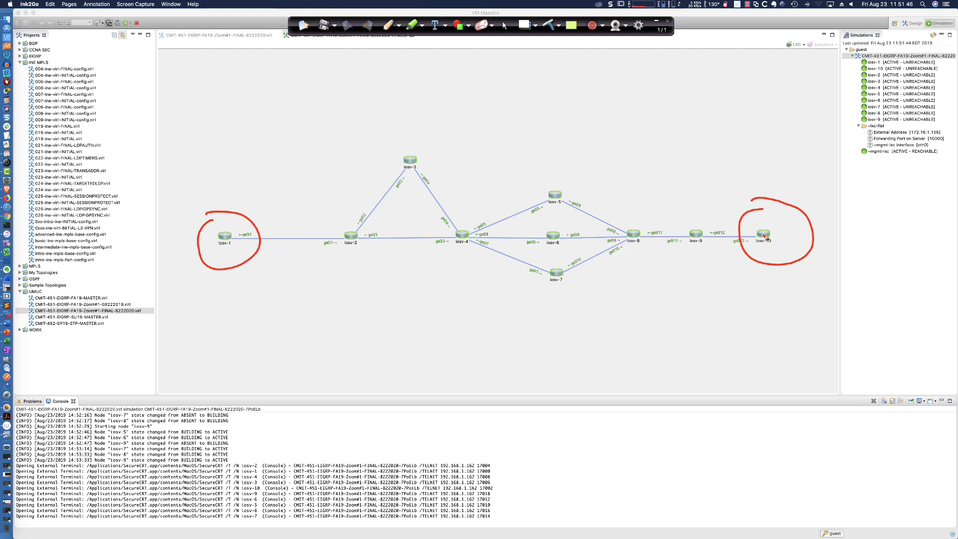
mouse_move(766, 234)
mouse_down()
mouse_move(718, 224)
mouse_move(702, 227)
mouse_move(707, 233)
mouse_up()
mouse_move(696, 232)
mouse_down()
mouse_move(644, 233)
mouse_move(574, 196)
mouse_move(581, 204)
mouse_up()
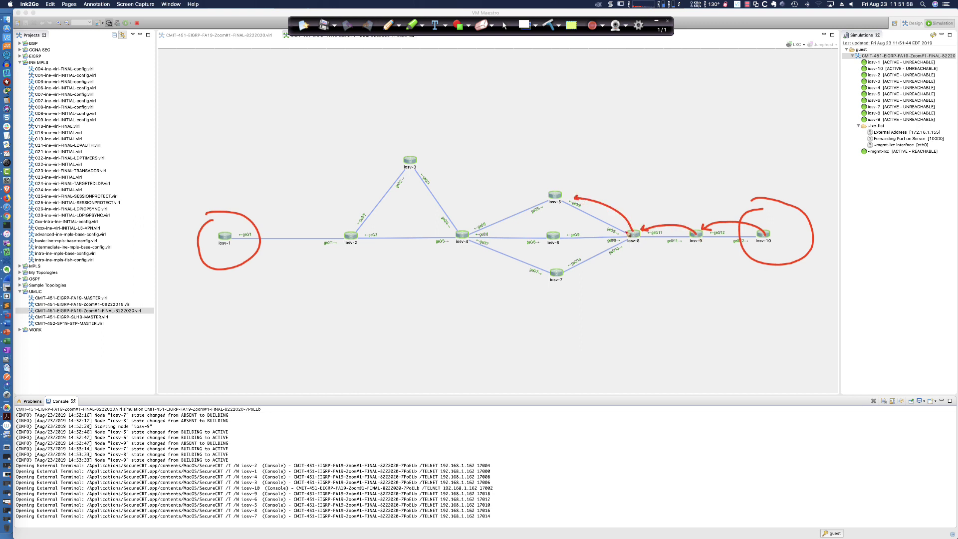
mouse_move(630, 232)
mouse_down()
mouse_move(571, 227)
mouse_move(584, 274)
mouse_move(493, 270)
mouse_move(471, 252)
mouse_move(484, 246)
mouse_up()
drag(552, 234, 496, 233)
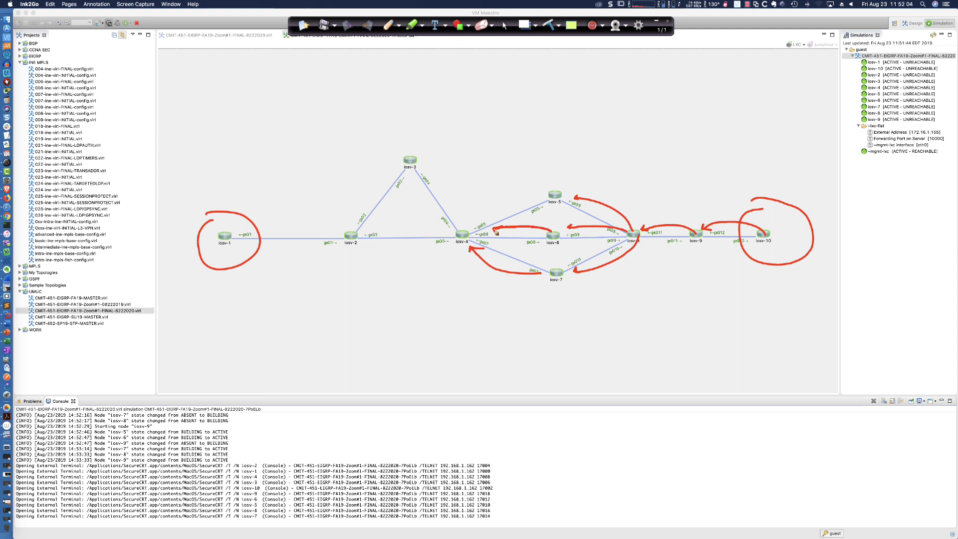
mouse_move(548, 195)
mouse_down()
mouse_move(496, 202)
mouse_move(475, 220)
mouse_move(484, 223)
mouse_move(427, 171)
mouse_move(436, 175)
mouse_up()
mouse_move(413, 163)
mouse_down()
mouse_move(348, 211)
mouse_move(355, 209)
mouse_up()
mouse_move(461, 246)
mouse_down()
mouse_move(335, 246)
mouse_move(243, 224)
mouse_move(236, 248)
mouse_up()
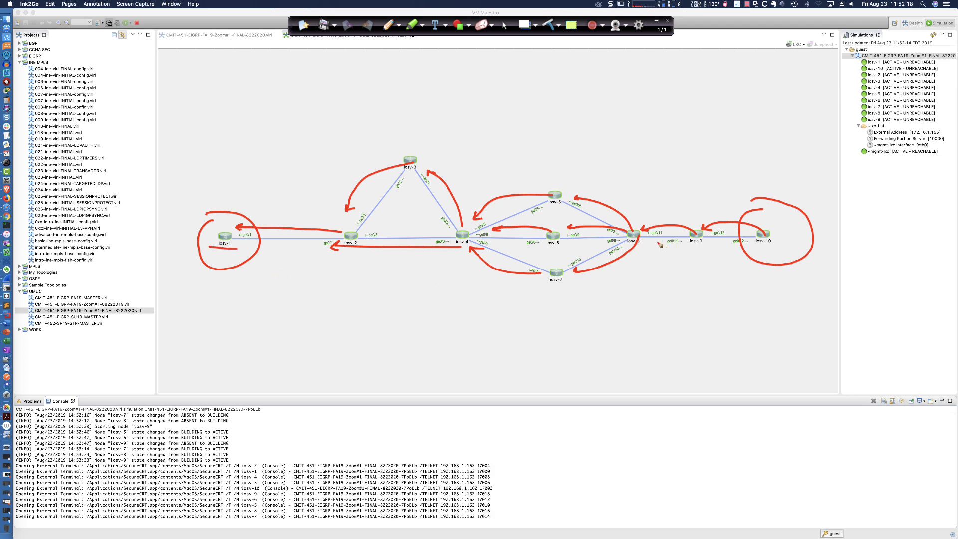
click(552, 26)
click(505, 25)
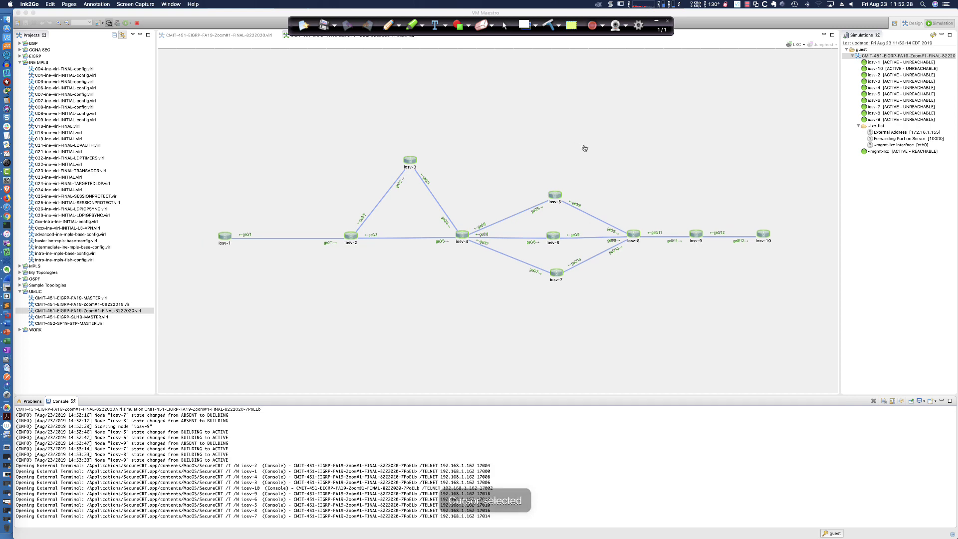
- Shut down Loopback35 on R10 using 'int lo35' and 'shut'
key(super+Tab)
key(super+Tab)
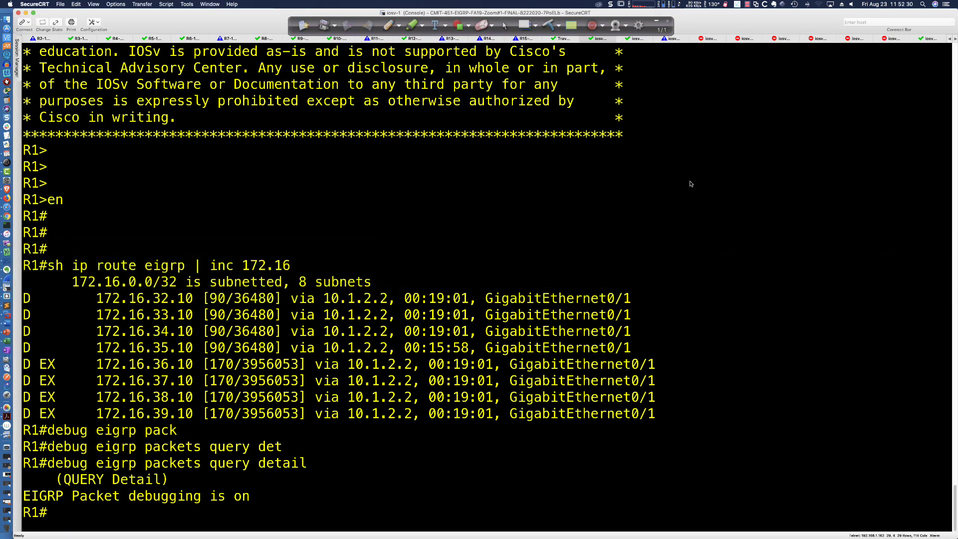
click(929, 38)
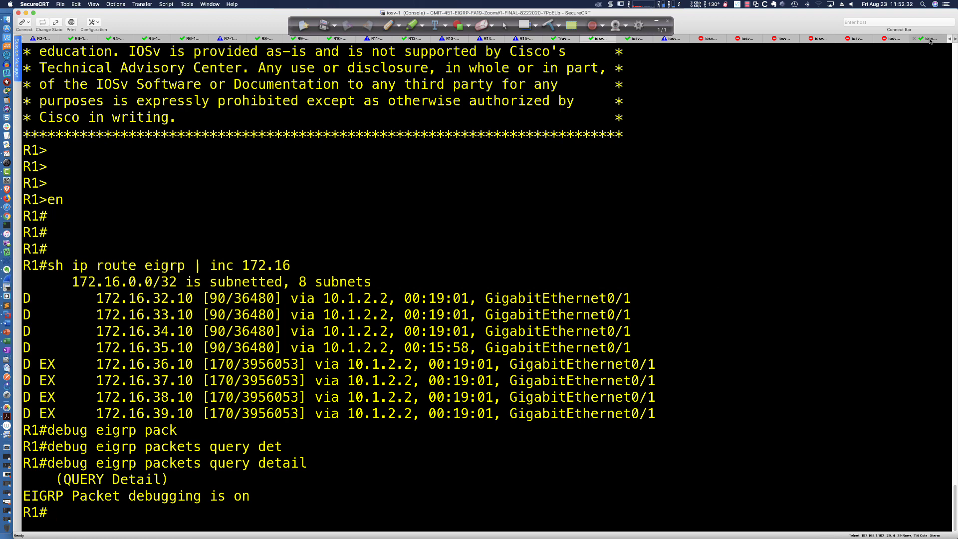
key(Return)
key(Return)
key(Return)
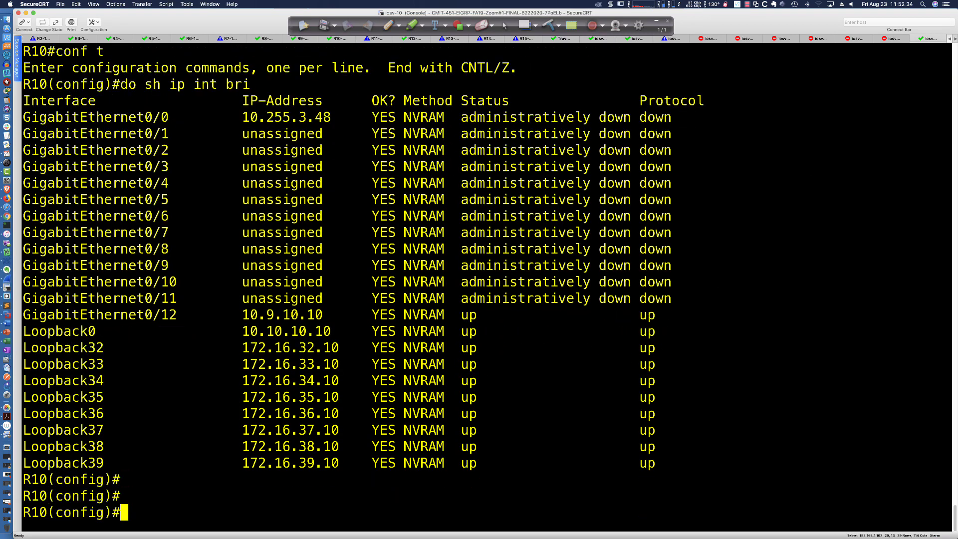
text(int lo35)
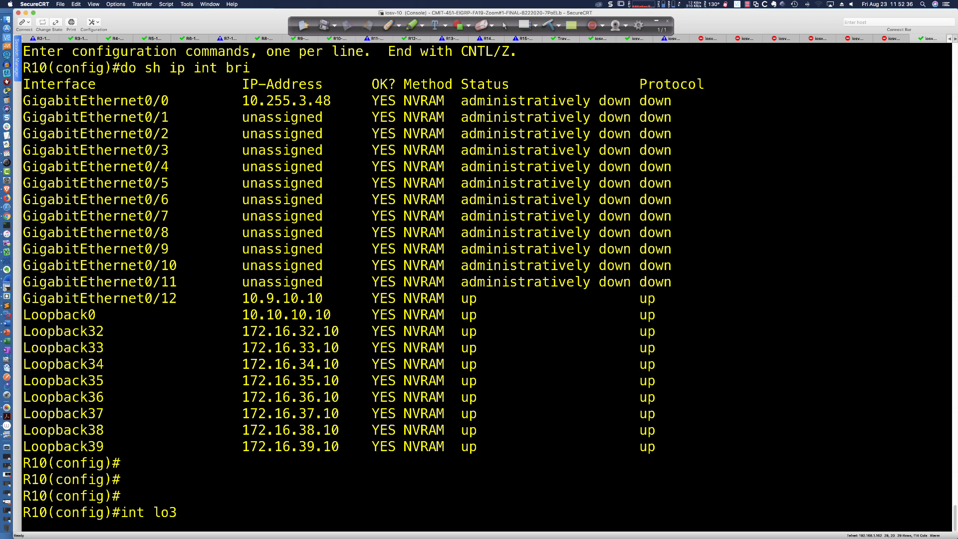
key(Return)
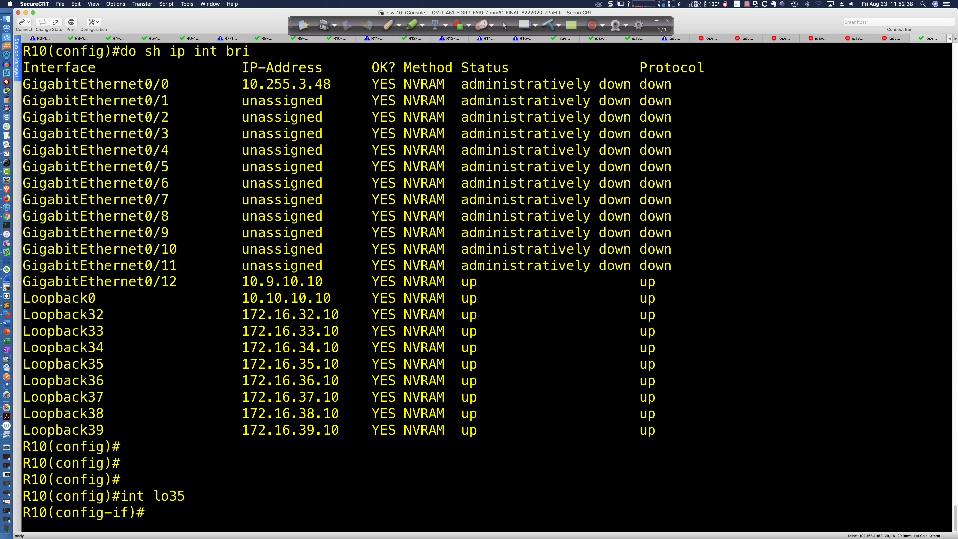
text(shut)
key(Return)
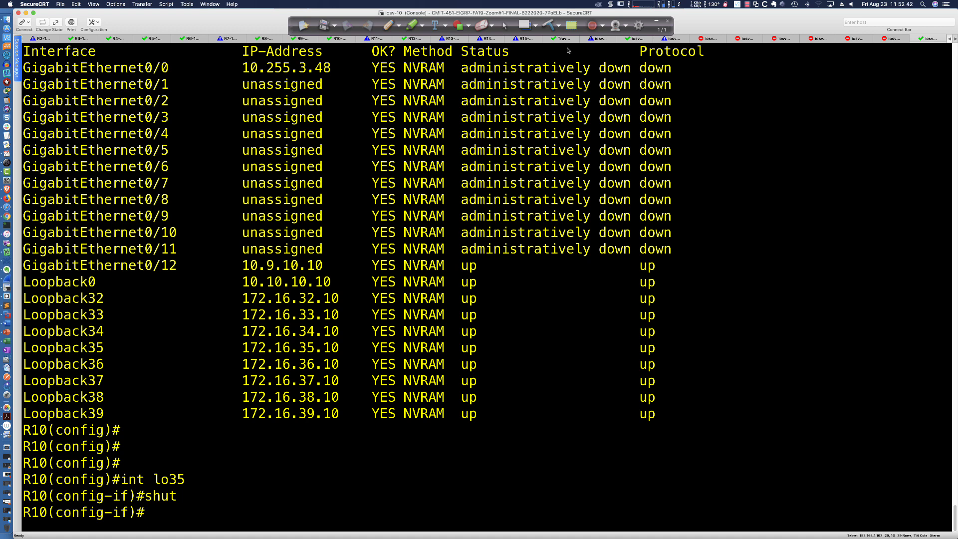
- On R1's debug output, highlight the query from 10.1.2.2 for 172.16.35.10/32
click(601, 40)
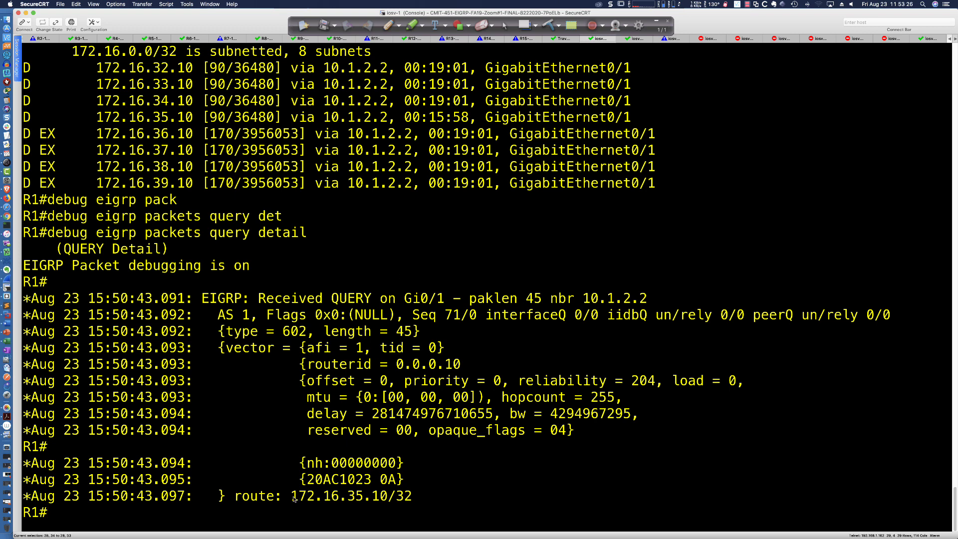
drag(291, 495, 412, 495)
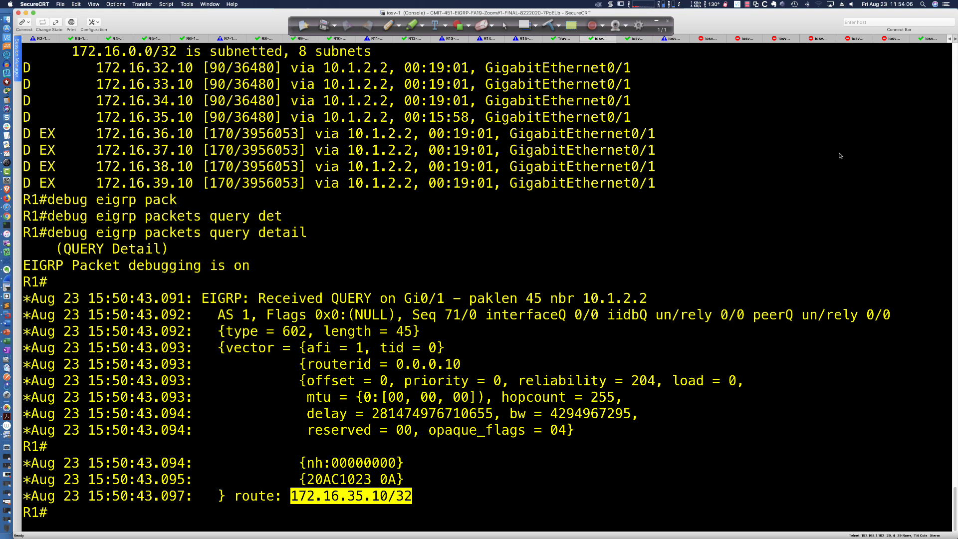
- Bring Loopback35 on R10 back up with 'no shut' and highlight the Loopback32–35 rows
click(927, 38)
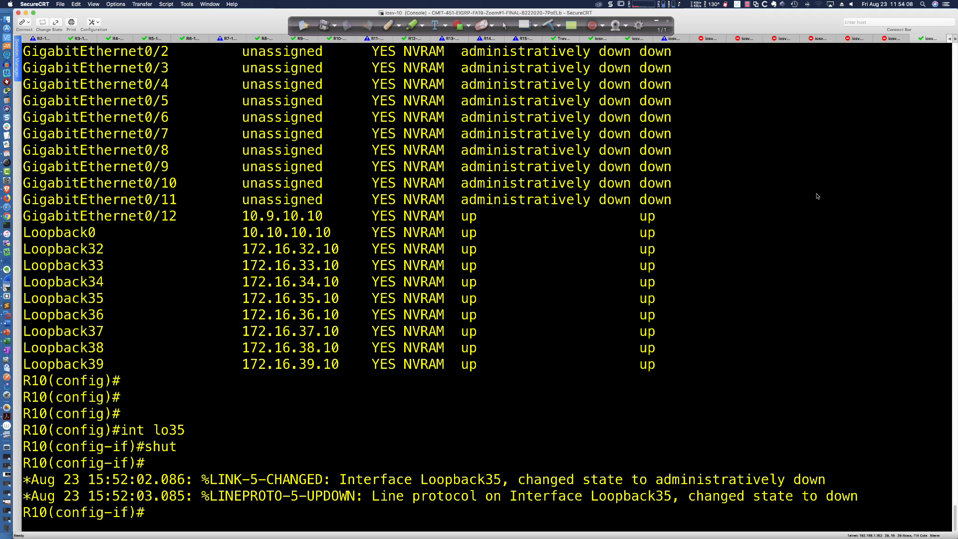
text(no shut)
key(Return)
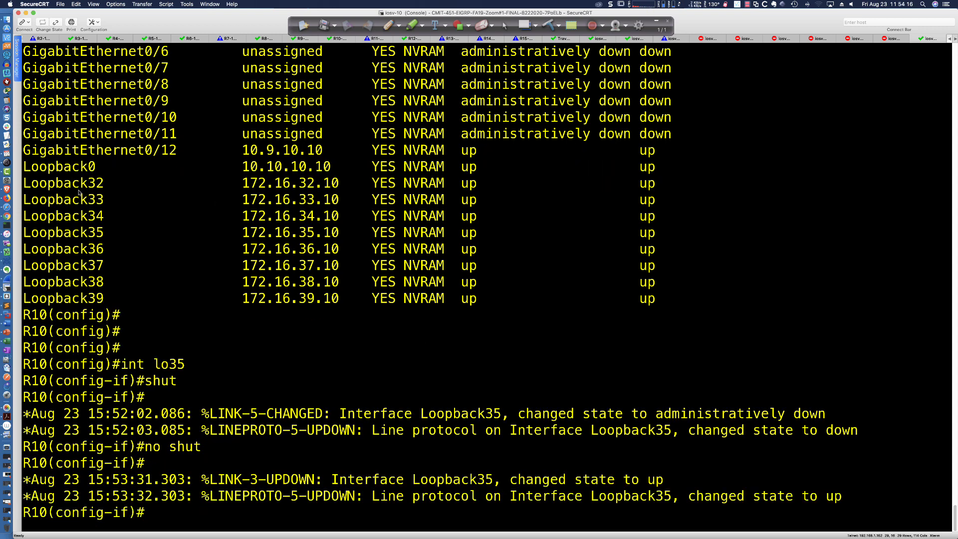
drag(72, 184, 337, 230)
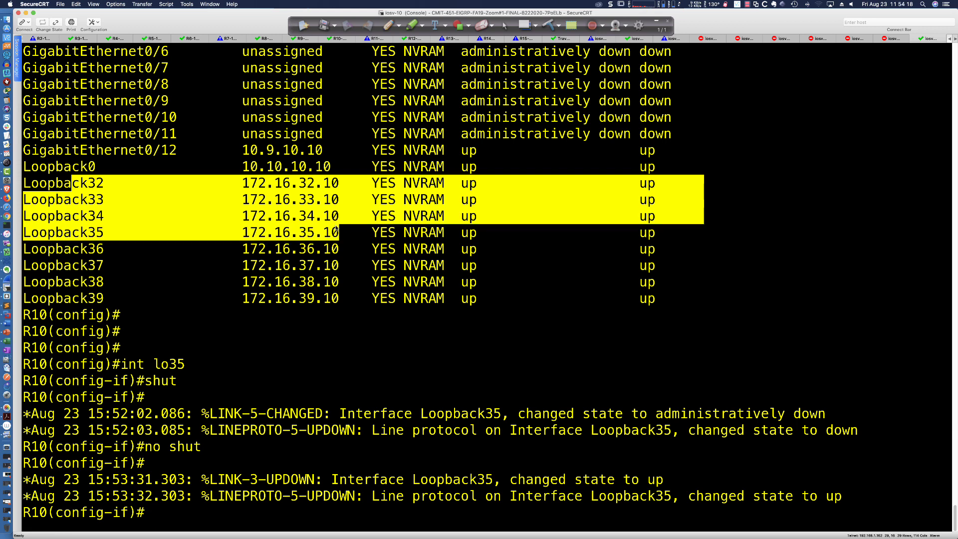
click(389, 26)
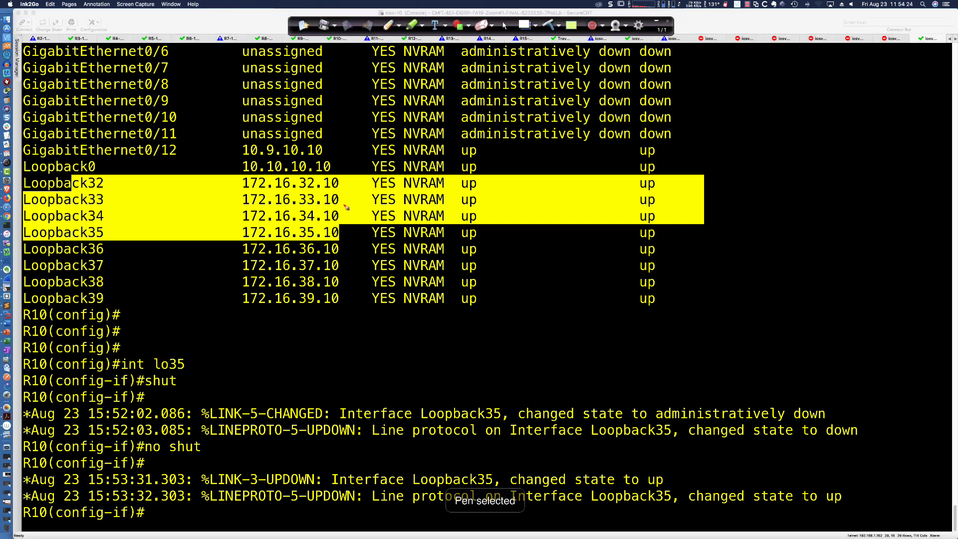
mouse_move(306, 174)
mouse_down()
mouse_move(297, 226)
mouse_move(314, 243)
mouse_move(319, 199)
mouse_move(304, 176)
mouse_up()
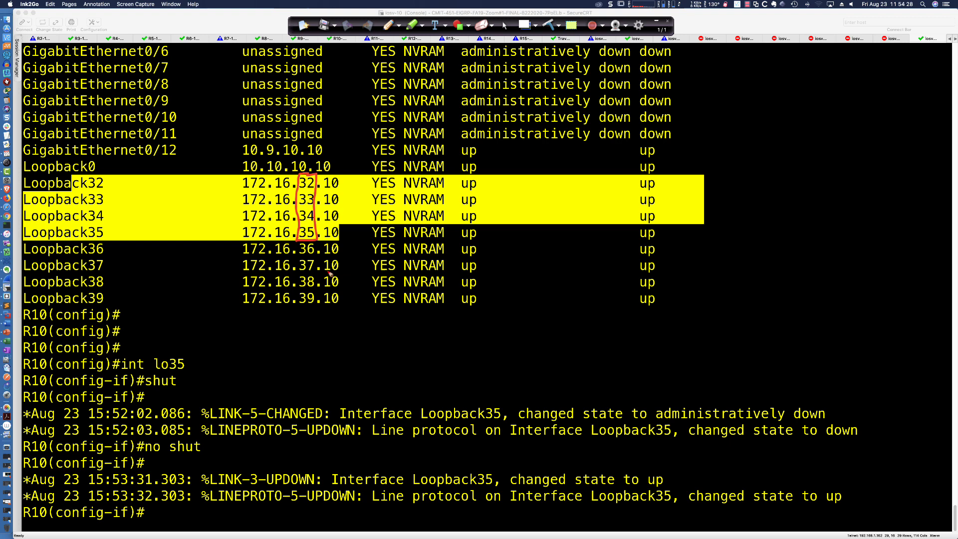
mouse_move(310, 241)
mouse_down()
mouse_move(311, 265)
mouse_move(382, 327)
mouse_move(391, 317)
mouse_move(422, 327)
mouse_move(438, 316)
mouse_move(551, 314)
mouse_move(549, 346)
mouse_move(522, 373)
mouse_move(525, 400)
mouse_move(550, 390)
mouse_move(546, 397)
mouse_up()
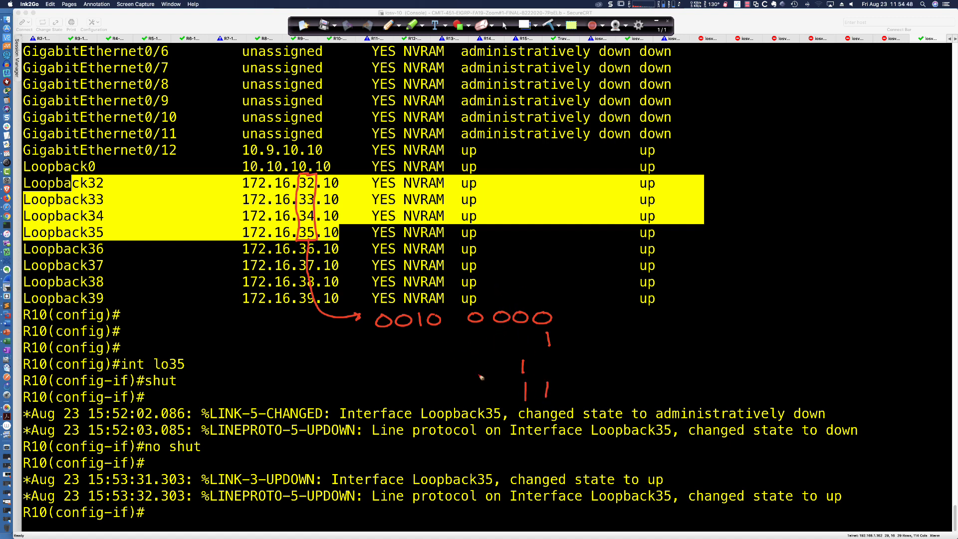
drag(505, 281, 508, 427)
mouse_move(521, 333)
mouse_down()
mouse_move(517, 344)
mouse_move(522, 334)
mouse_up()
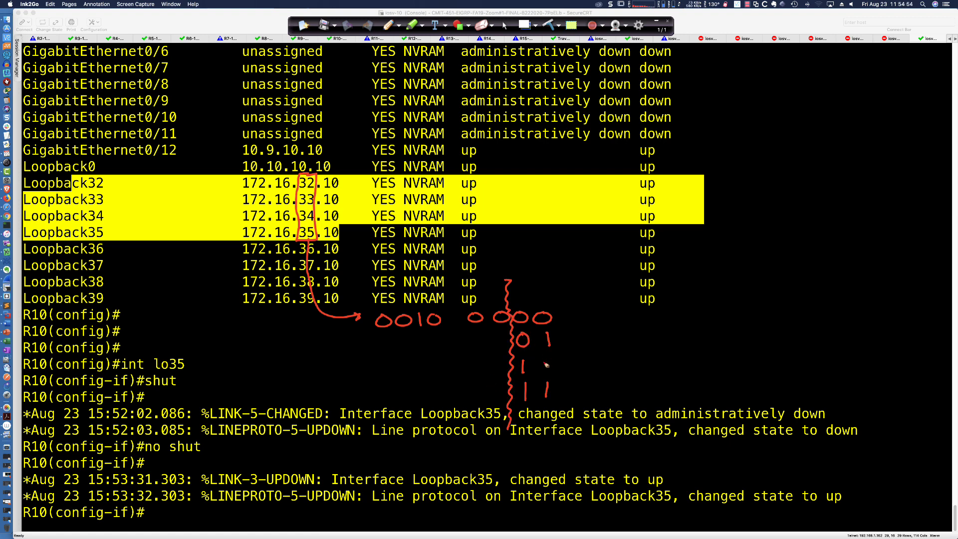
mouse_move(548, 363)
mouse_down()
mouse_move(555, 373)
mouse_move(549, 362)
mouse_up()
drag(436, 335, 508, 331)
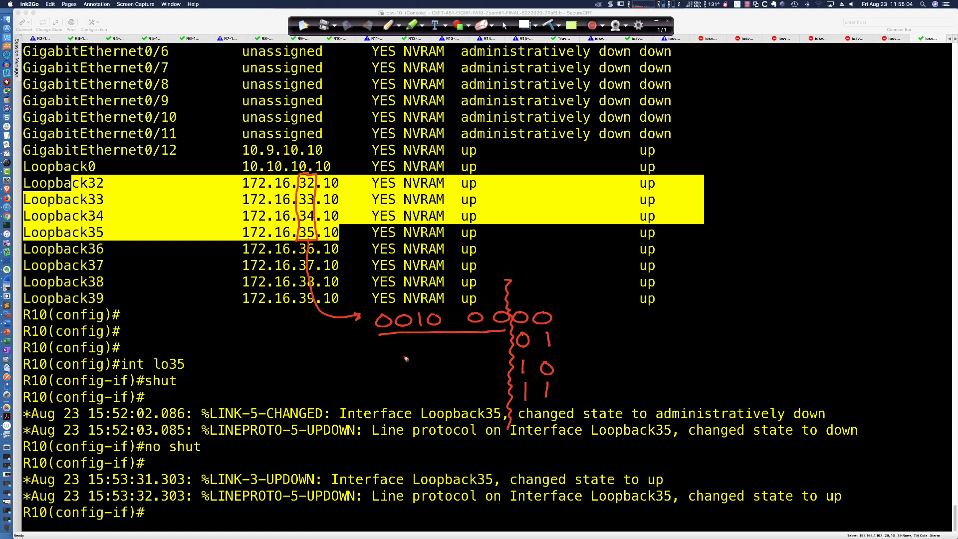
mouse_move(412, 349)
mouse_down()
mouse_move(404, 367)
mouse_move(444, 364)
mouse_up()
mouse_move(425, 338)
mouse_down()
mouse_move(396, 337)
mouse_move(451, 372)
mouse_move(448, 333)
mouse_move(410, 334)
mouse_up()
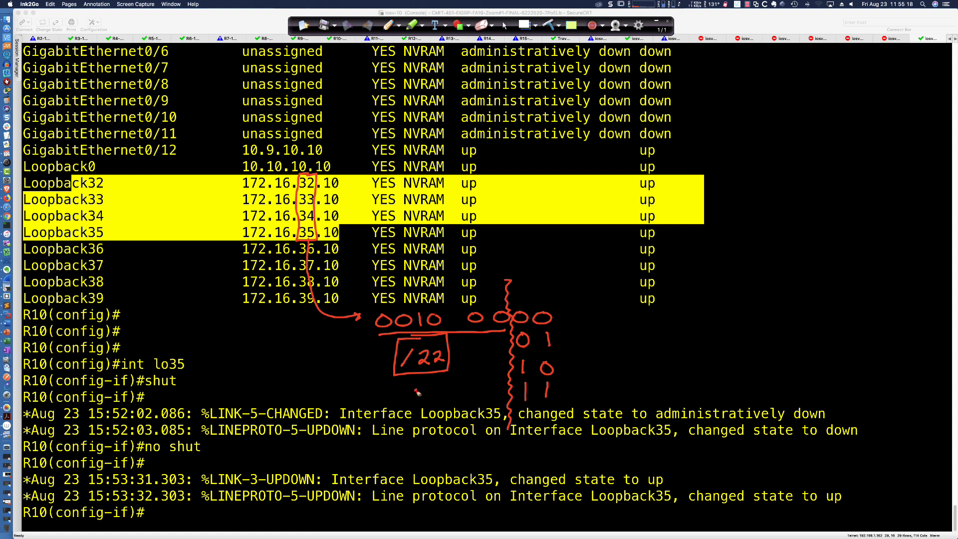
mouse_move(426, 381)
mouse_down()
mouse_move(433, 388)
mouse_move(424, 391)
mouse_up()
drag(438, 382, 449, 392)
drag(450, 296, 422, 319)
mouse_move(479, 345)
mouse_down()
mouse_move(455, 354)
mouse_move(469, 360)
mouse_up()
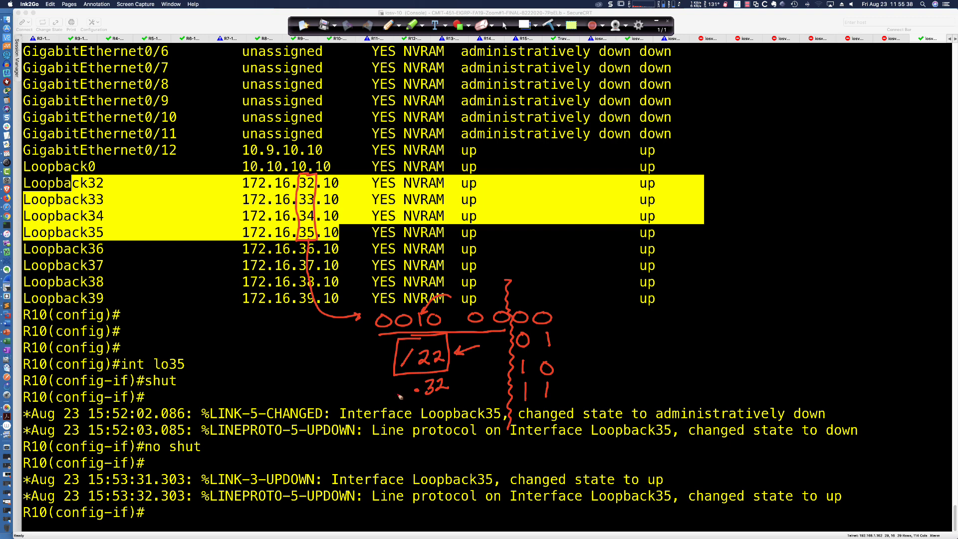
key(Delete)
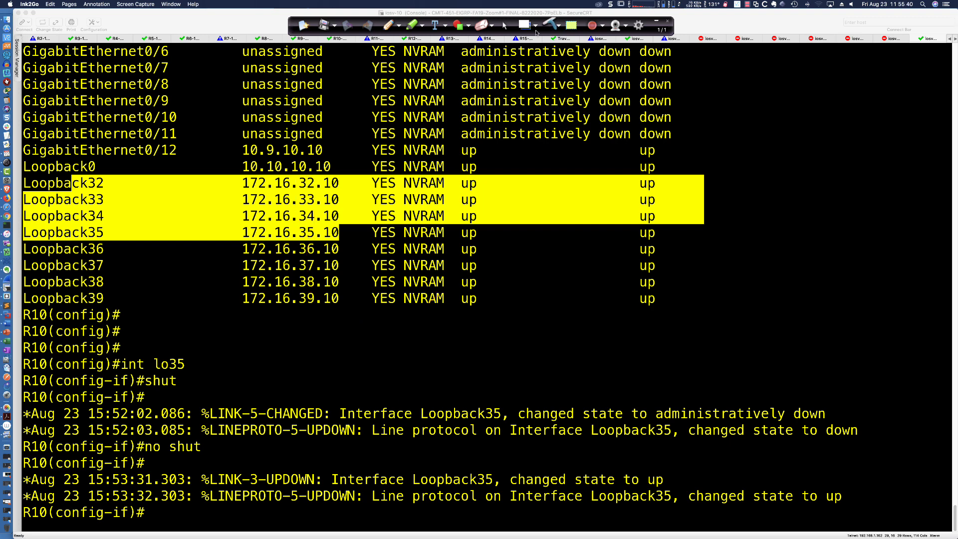
- Show R10's EIGRP configuration with 'do sh run | sec router eigrp'
click(507, 25)
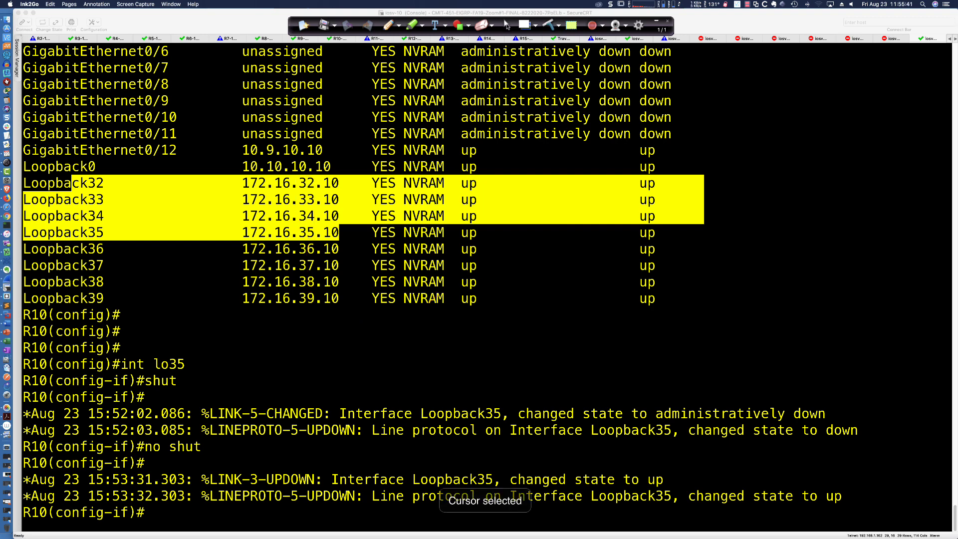
click(732, 254)
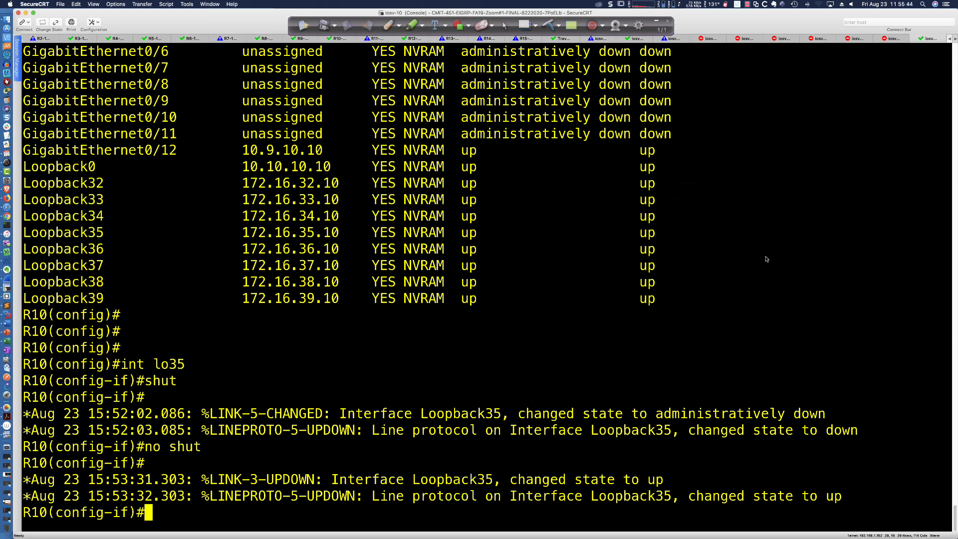
text(do sh run)
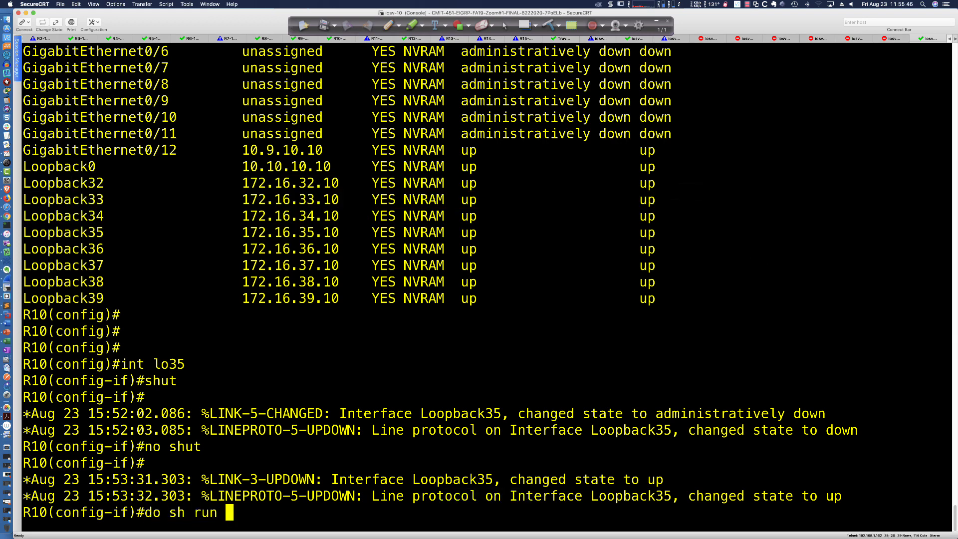
text( | sec router eigrp)
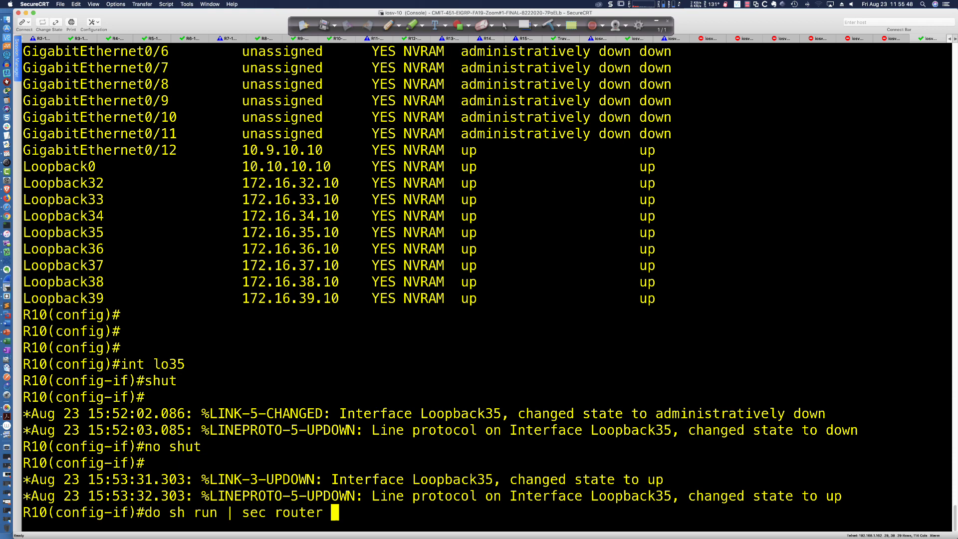
key(Return)
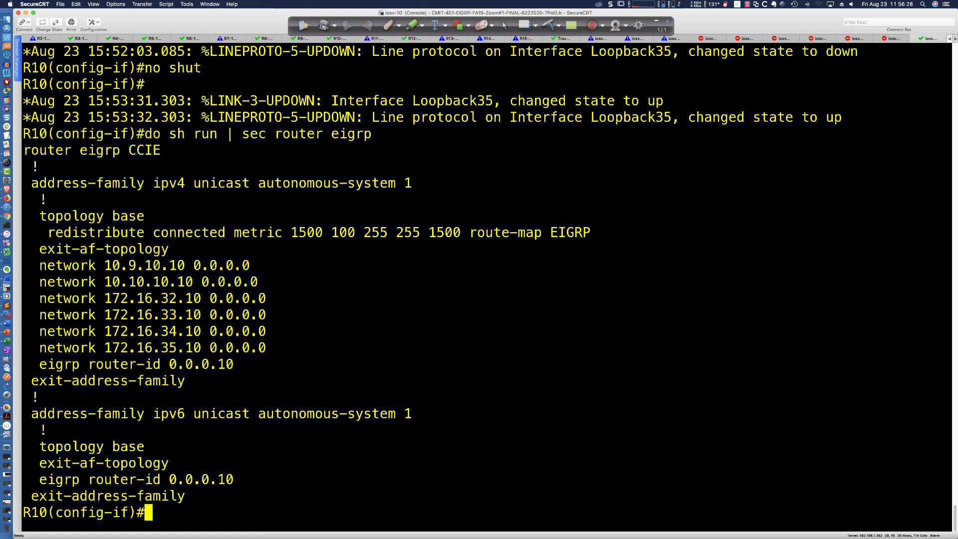
- Enter router eigrp CCIE, IPv4 address-family AS 1, and af-interface gi0/12 on R10
text(router )
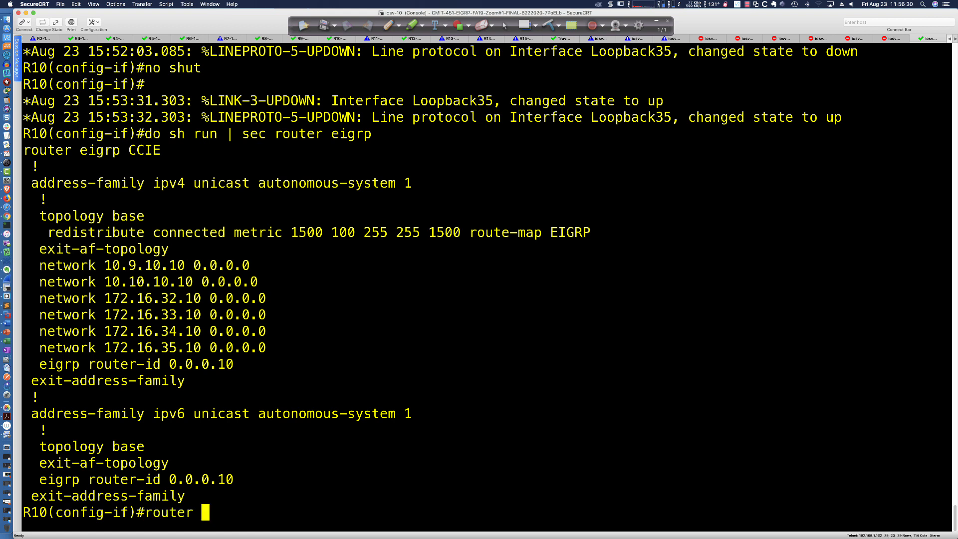
text(eigrp CCIE)
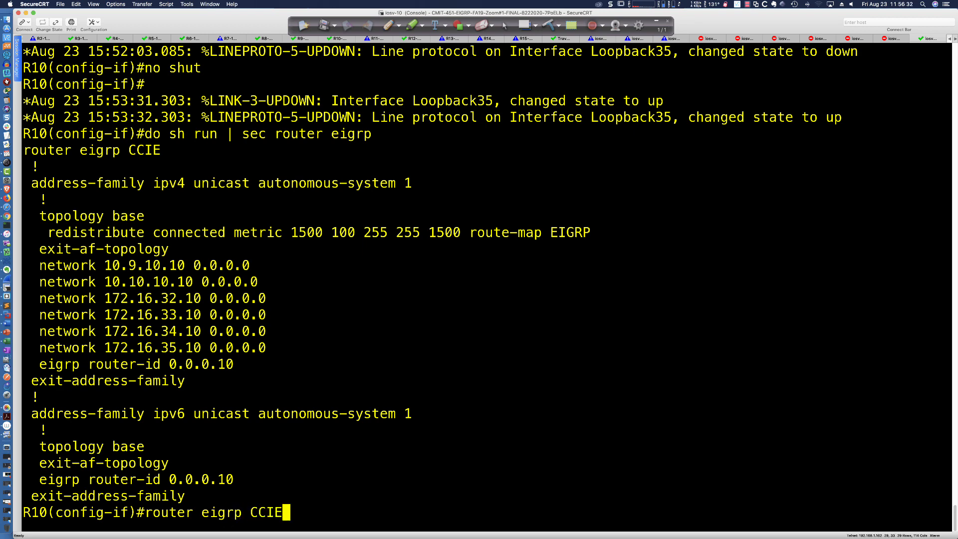
key(Return)
text(add i)
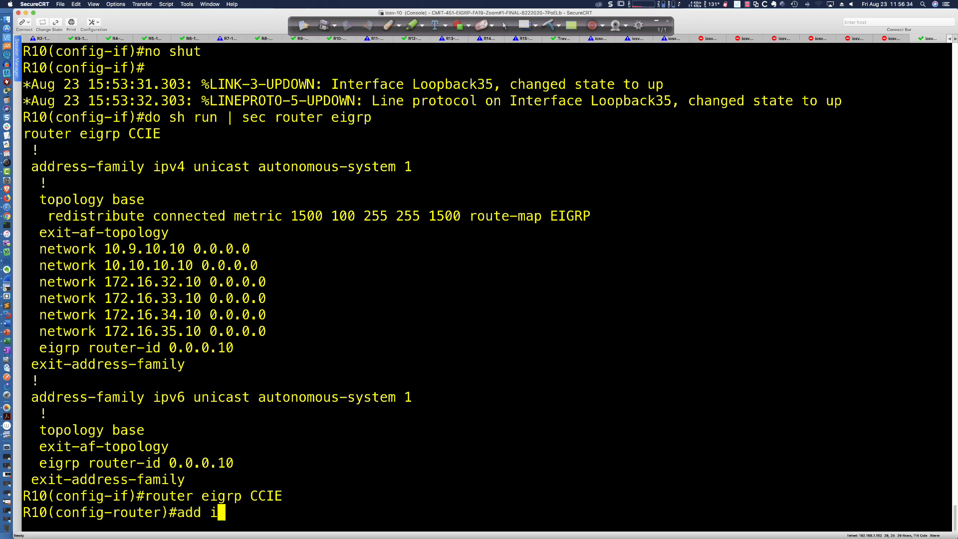
text(pv4 as 1)
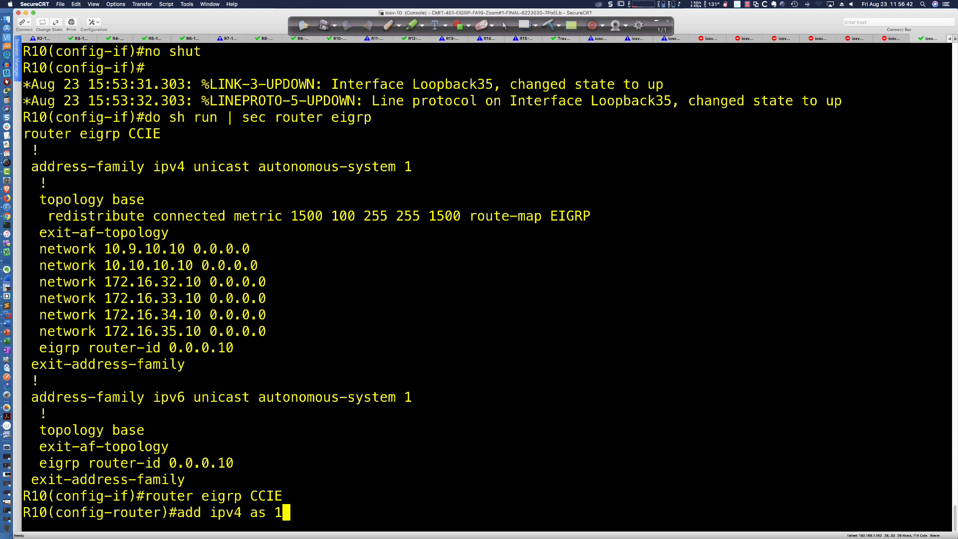
key(Return)
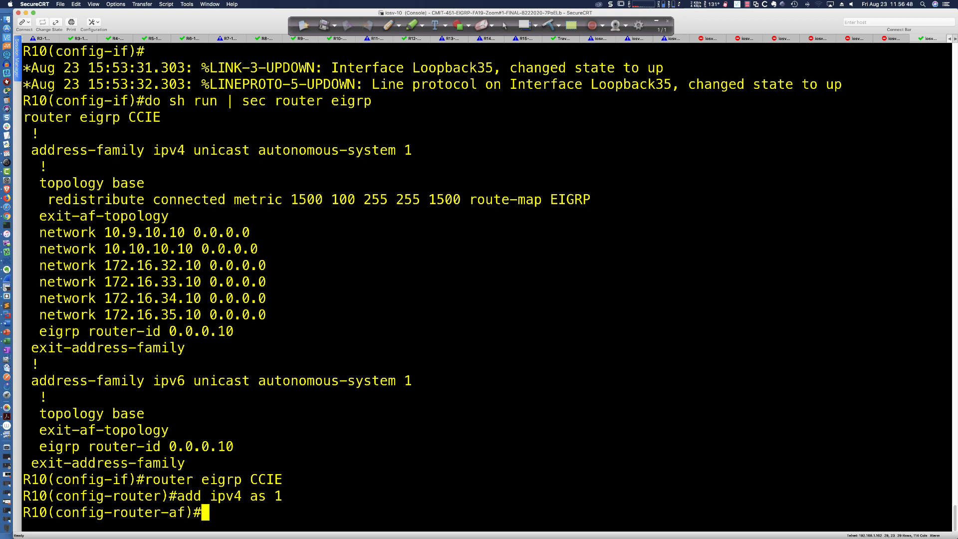
text(af-inter)
key(Tab)
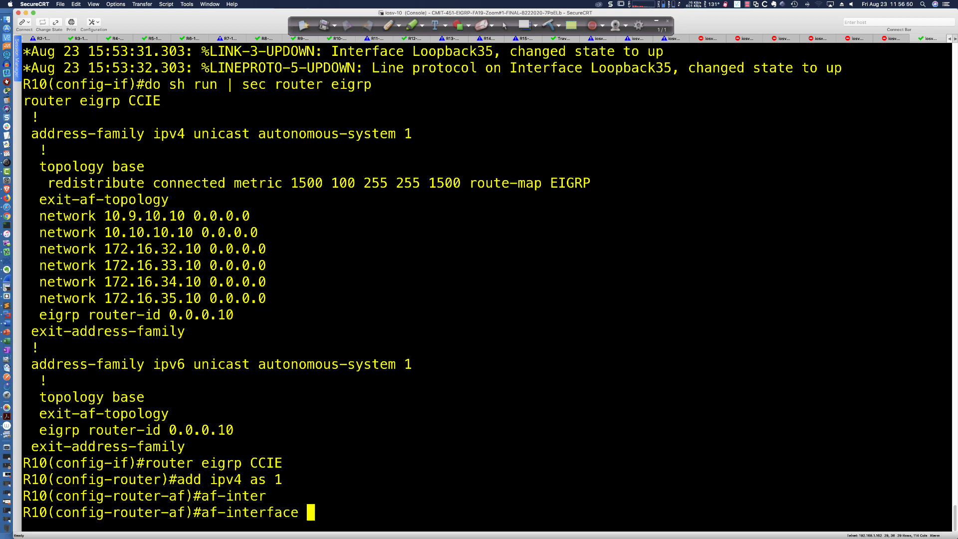
text(gi0/12)
key(Return)
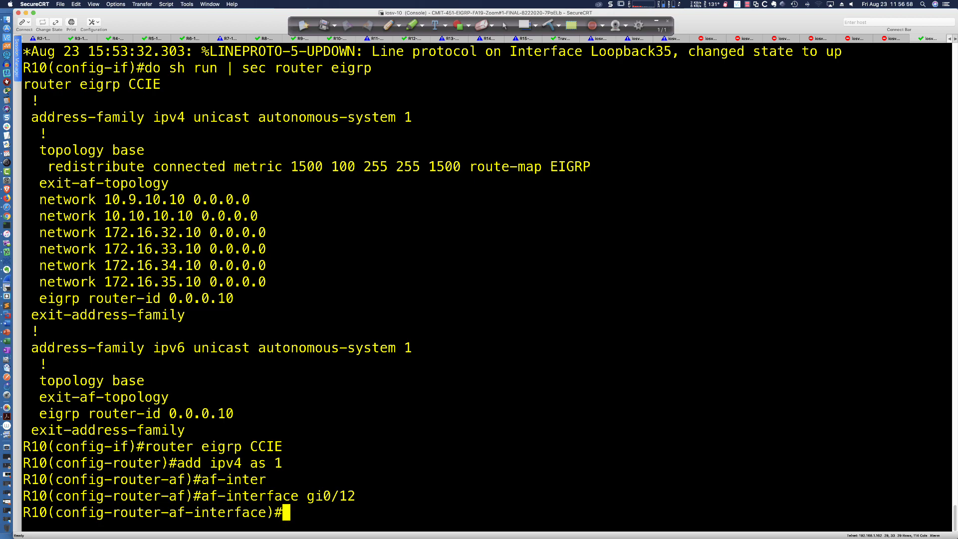
- Check the summary-address syntax, then type 'summary-address 172.16.32.0/22'
text(?)
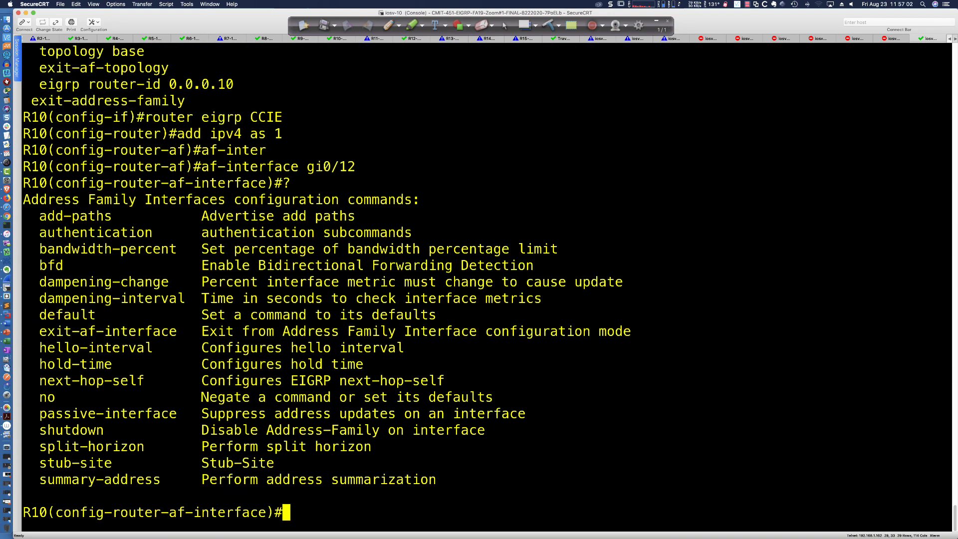
drag(40, 478, 434, 487)
click(555, 455)
text(summar)
key(Tab)
text(?)
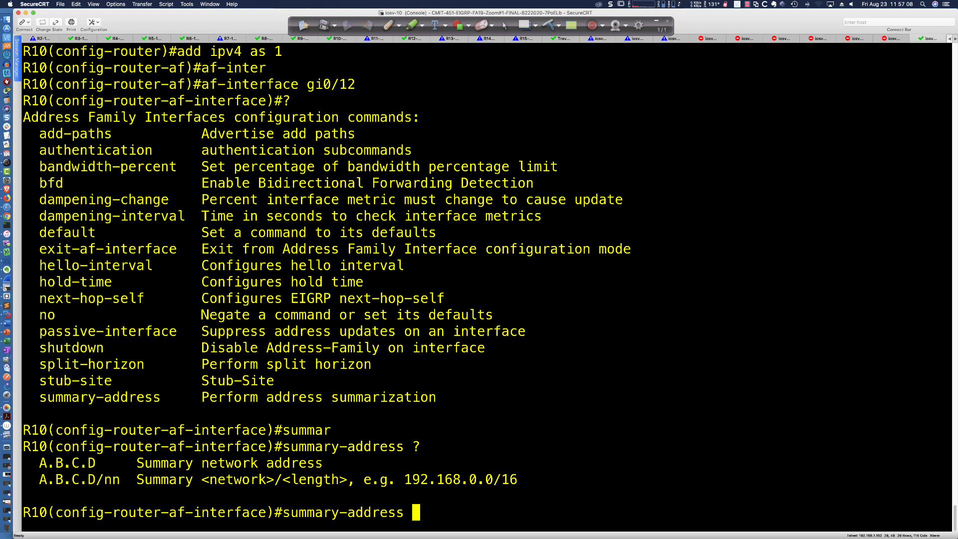
text(172.16.32.)
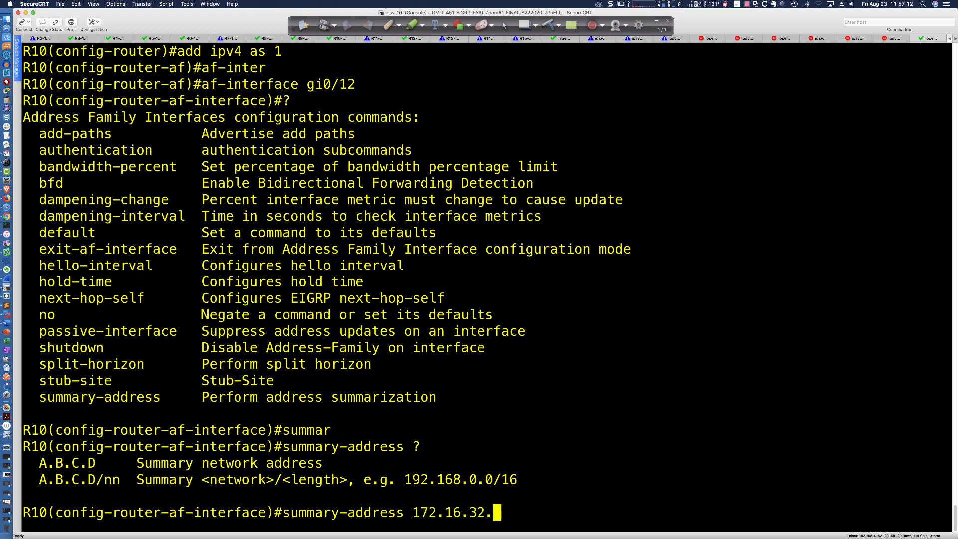
text(0/22)
- Apply the 172.16.32.0/22 summary on gi0/12 and highlight the neighbor resync message
key(Return)
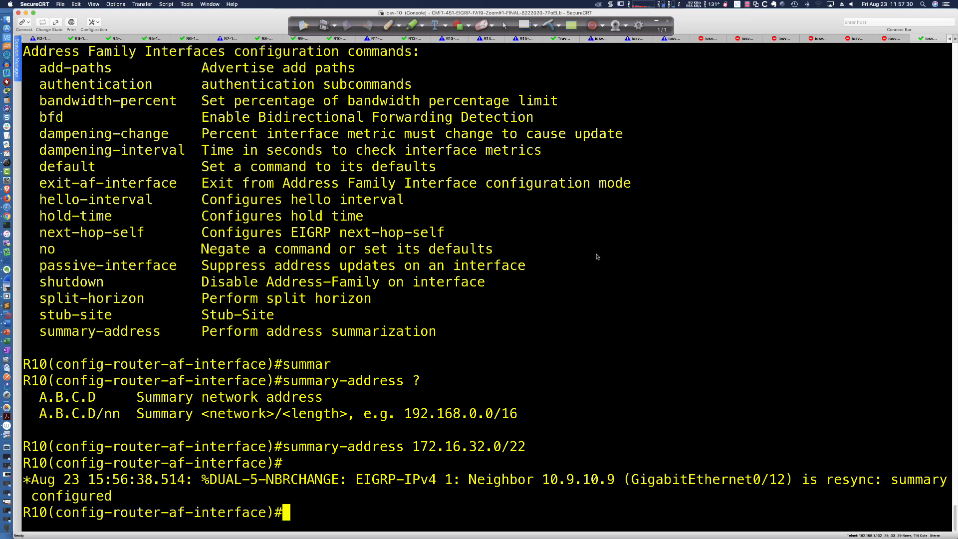
click(797, 479)
drag(822, 486, 824, 492)
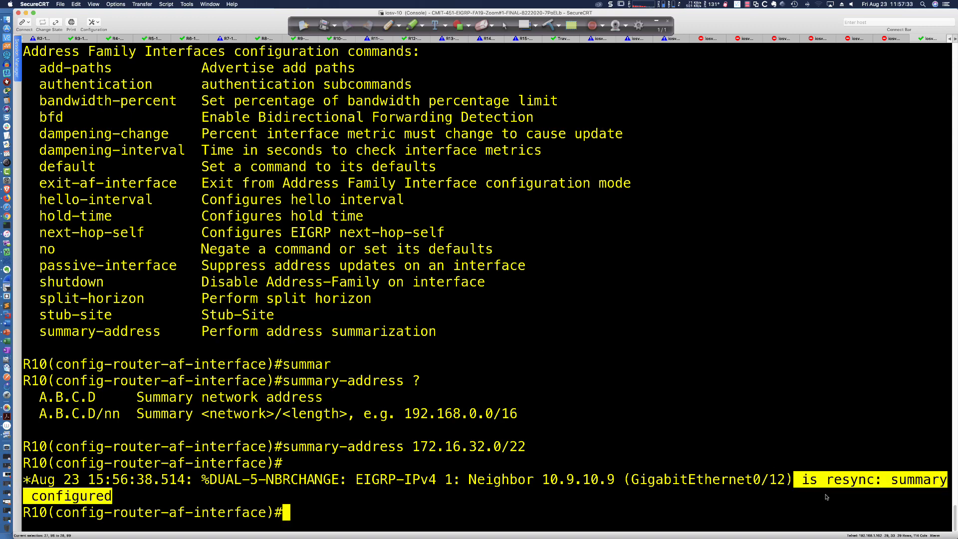
click(753, 328)
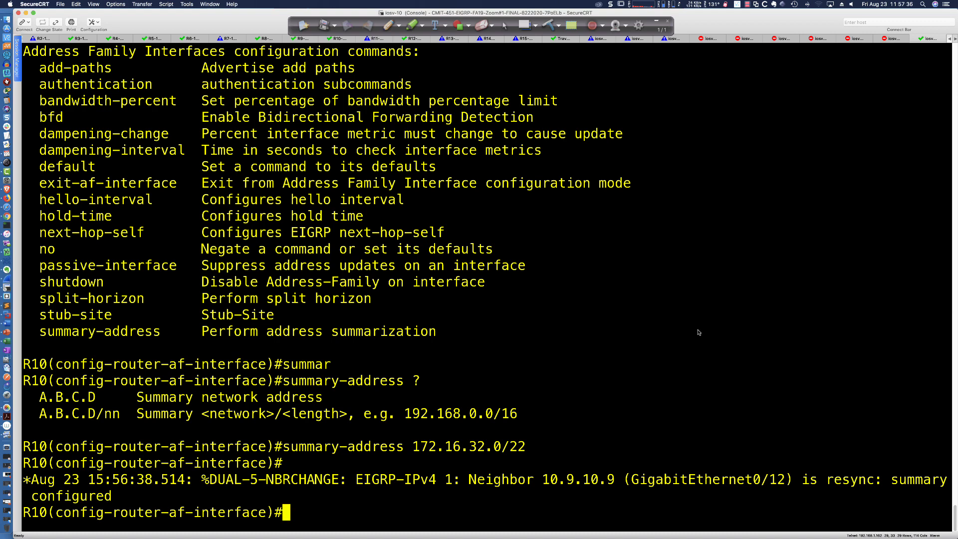
- Run 'do sh ip eigrp neigh' and confirm neighbor 10.9.10.9 stays up at 00:25:23
text(do sh )
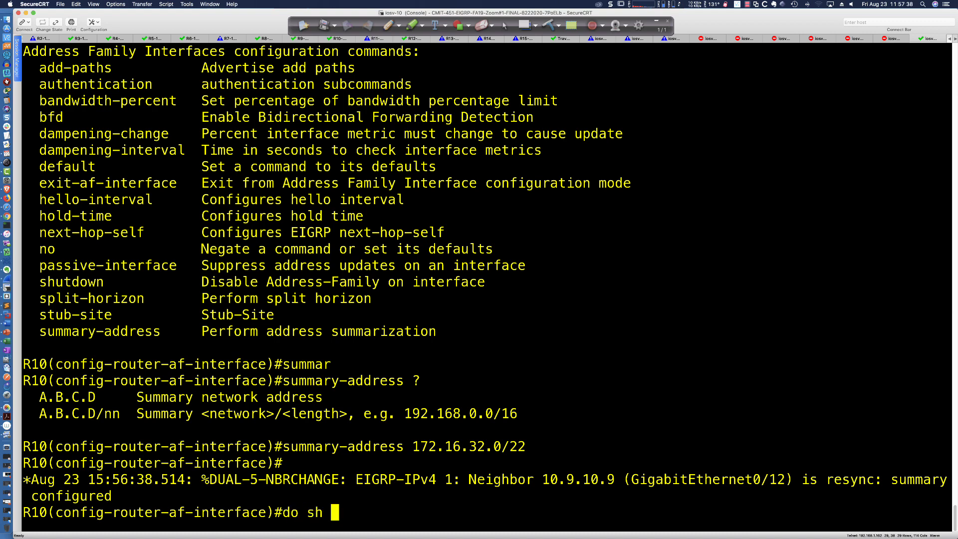
text(ip eigrp neigh)
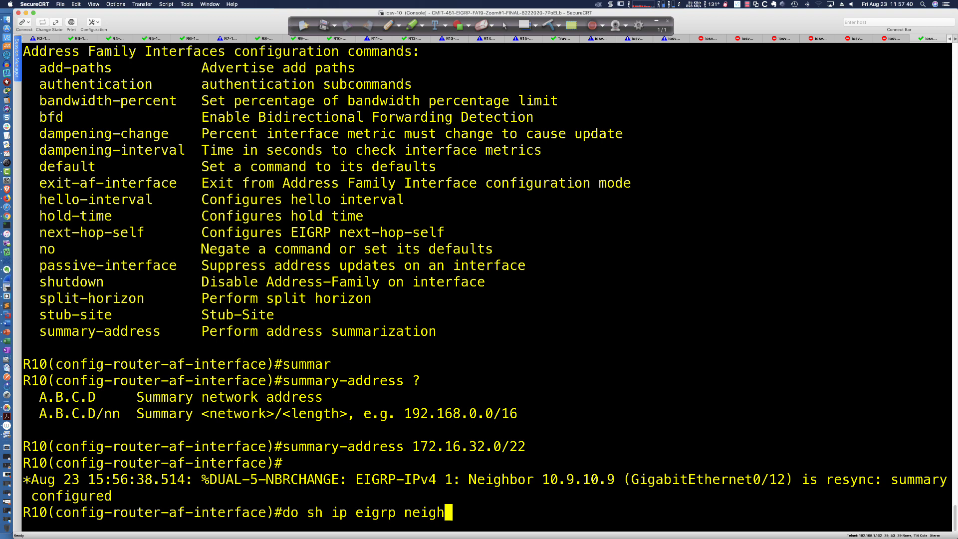
key(Return)
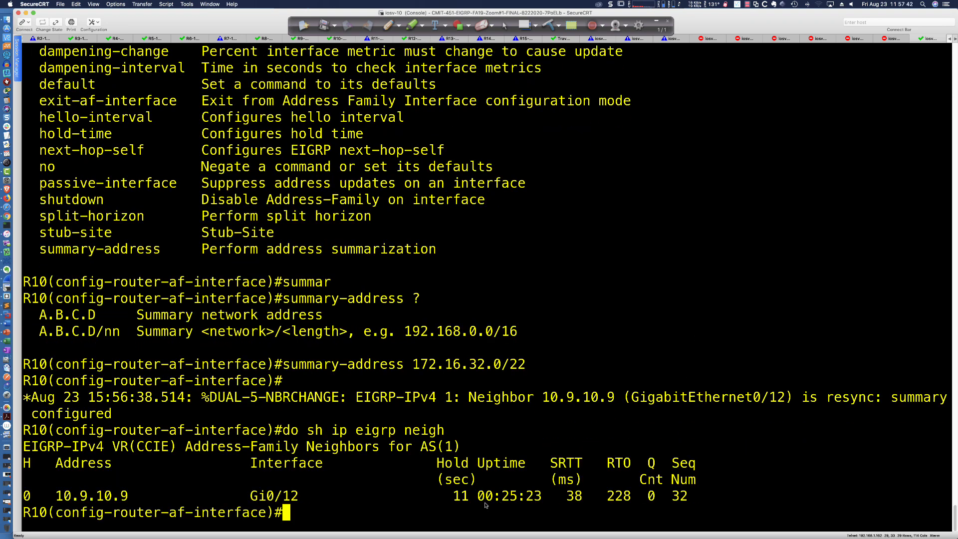
drag(480, 499, 543, 497)
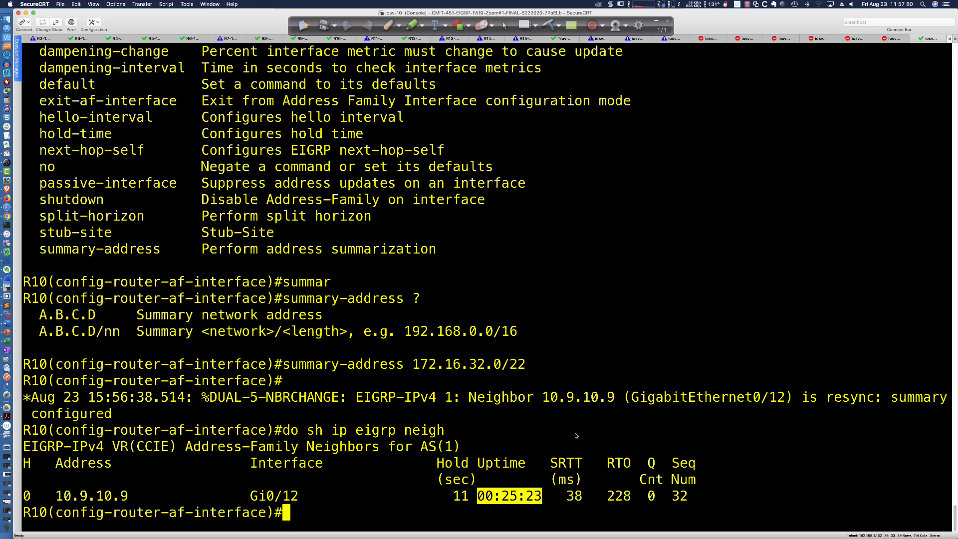
scroll(578, 397, up, 2)
scroll(578, 398, down, 2)
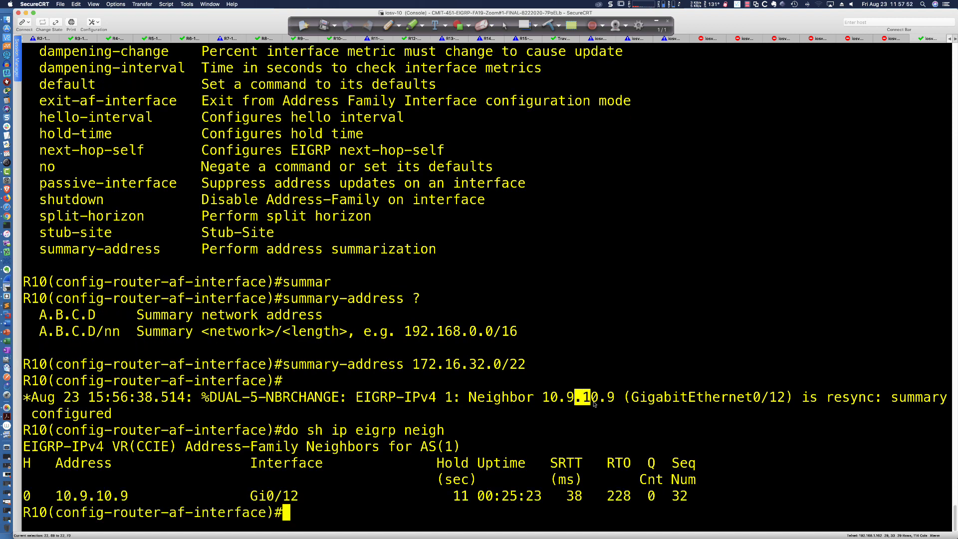
drag(574, 397, 602, 415)
click(614, 273)
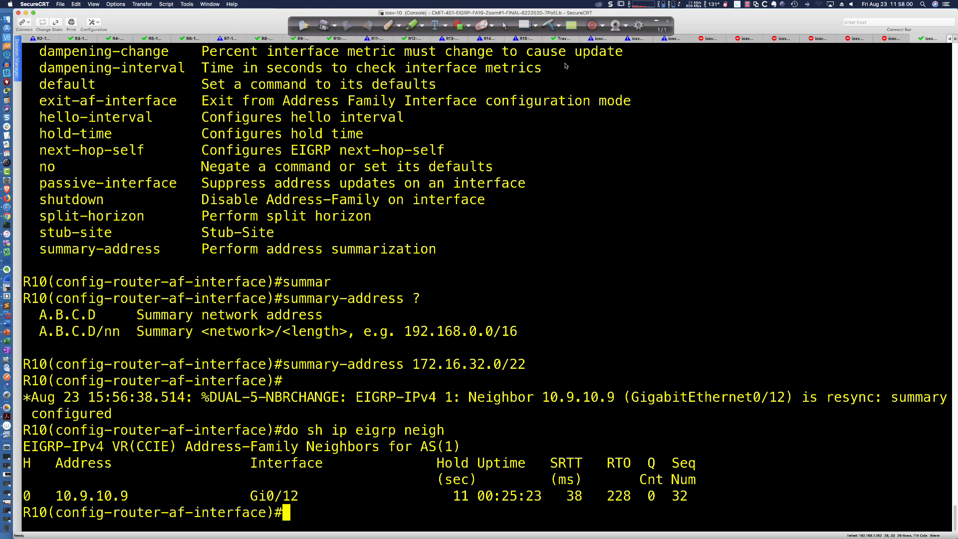
- On R1, run 'sh ip route eigrp | inc 172.16' and highlight the 172.16.32.0/22 summary via 10.1.2.2
click(597, 40)
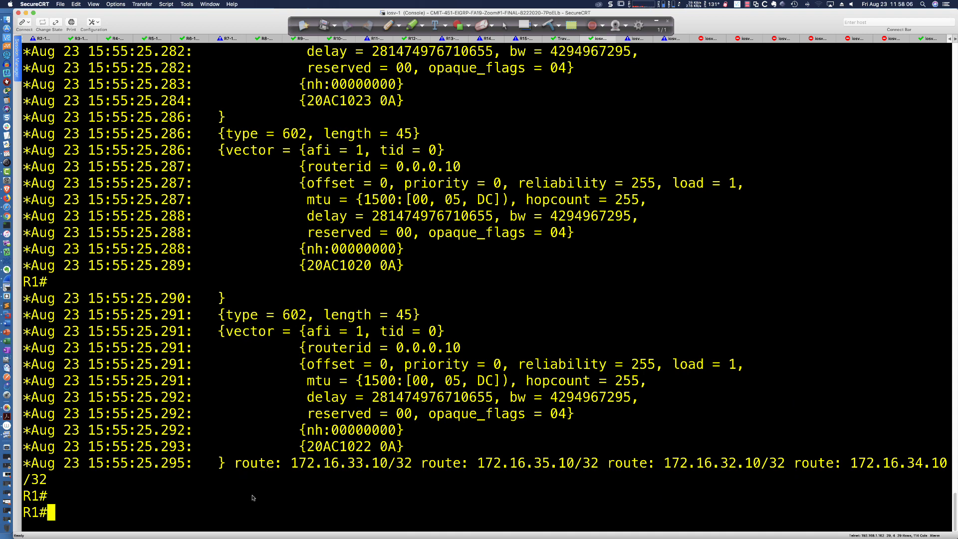
key(Return)
key(Return)
key(Return)
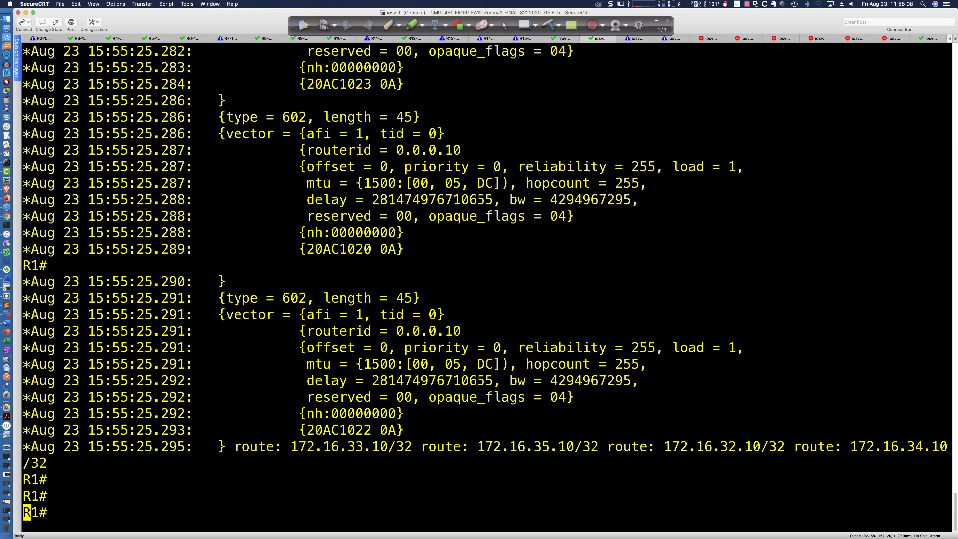
text(sh ip route )
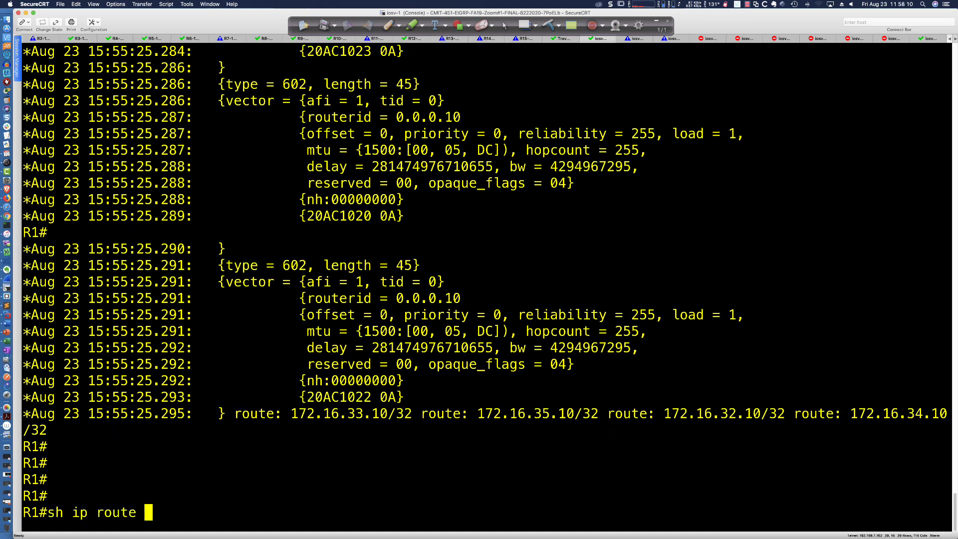
text(eigrp | inc 172.16)
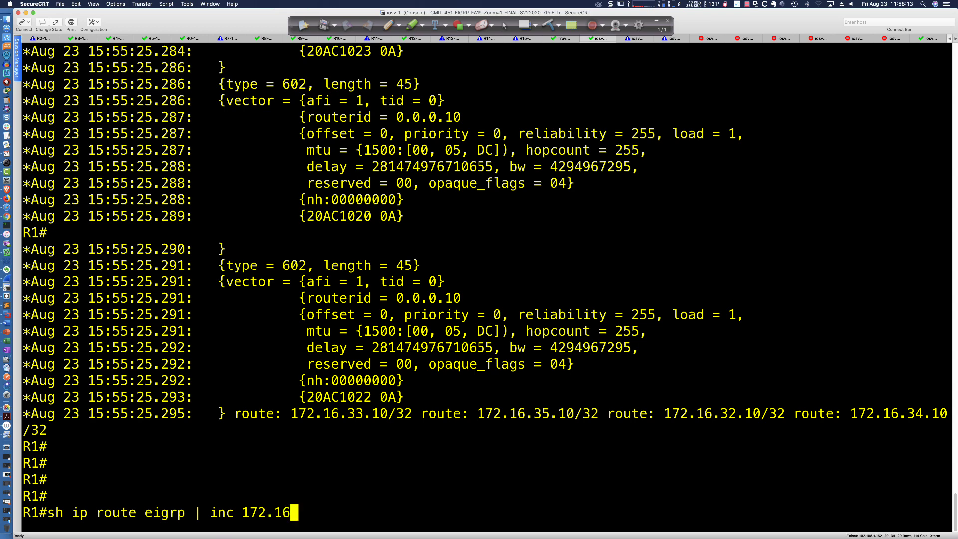
key(Return)
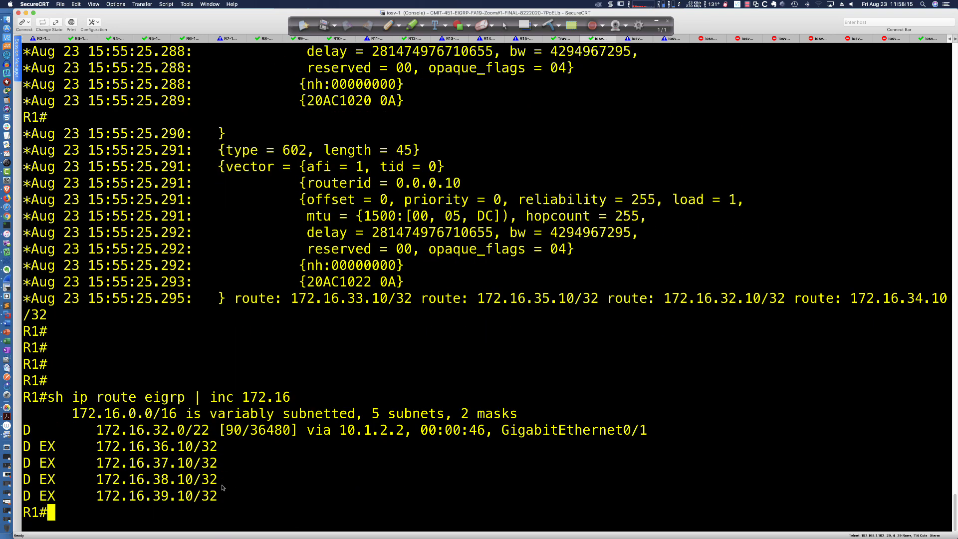
drag(25, 432, 656, 432)
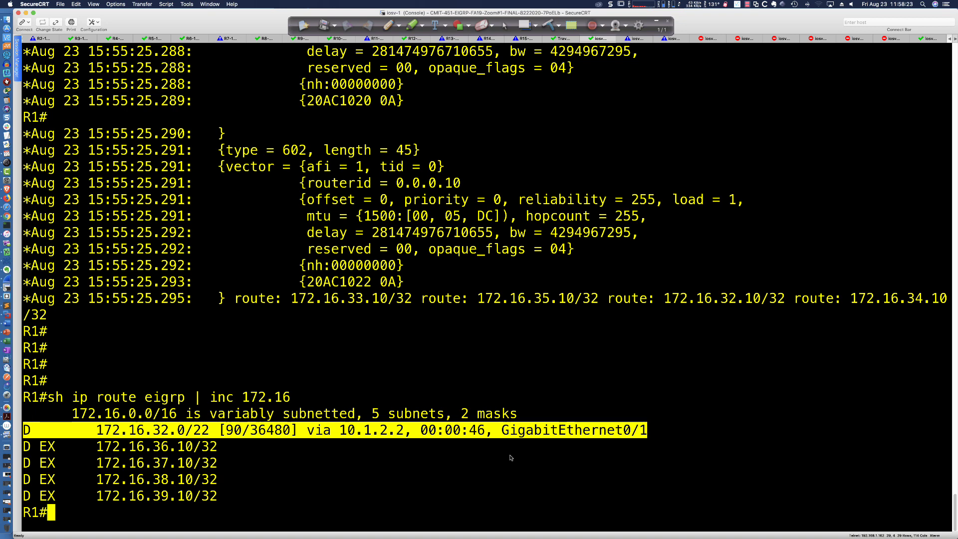
click(392, 451)
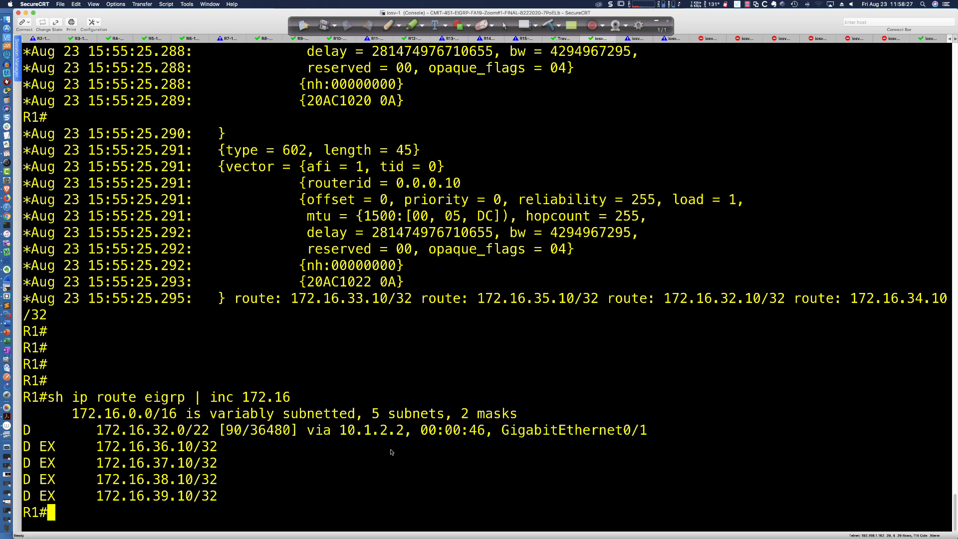
key(Return)
key(Return)
key(Return)
key(Return)
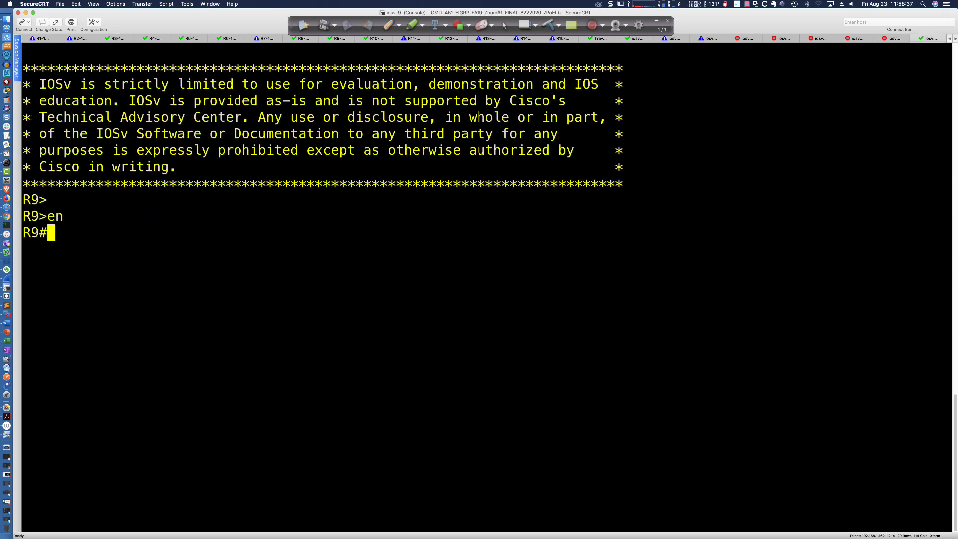
- Enable 'debug eigrp packets query detail' on R9
text(debug eig)
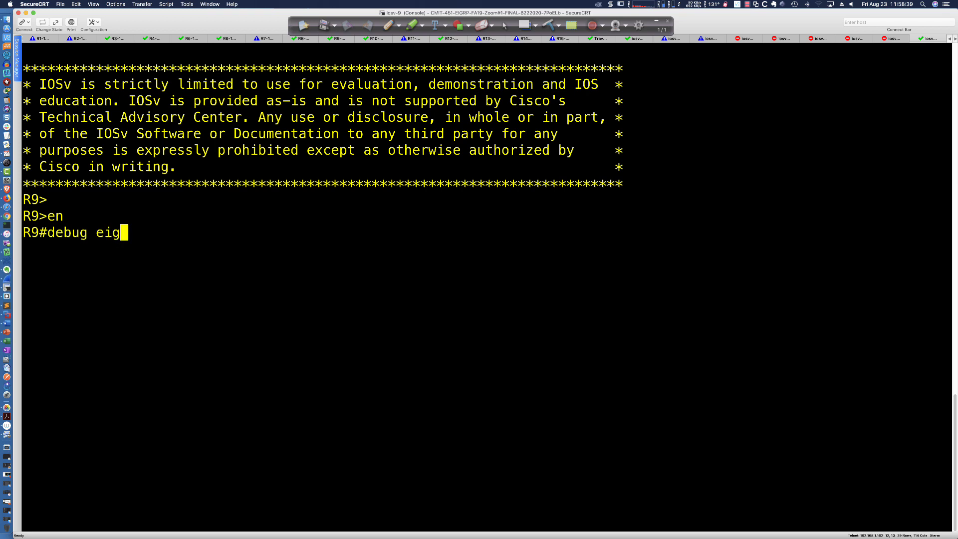
text(rp pack)
key(Tab)
text(que)
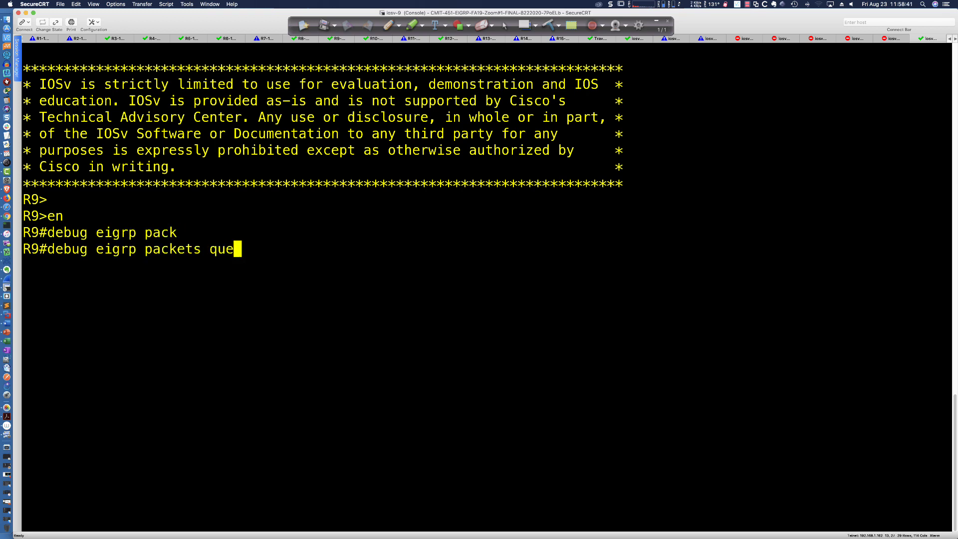
key(Tab)
text(det)
key(Return)
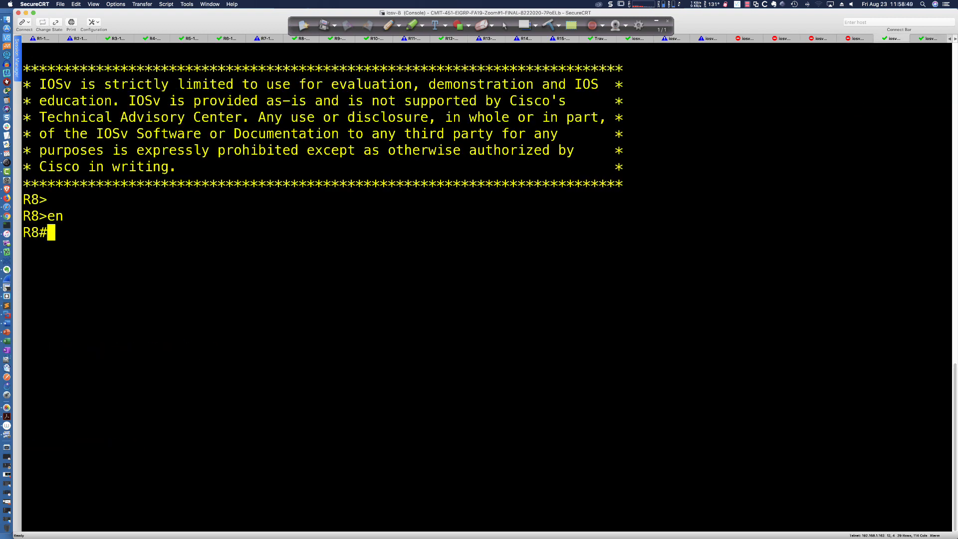
- Enable the same EIGRP query-detail packet debugging on R8
text(debug eigrp pack det)
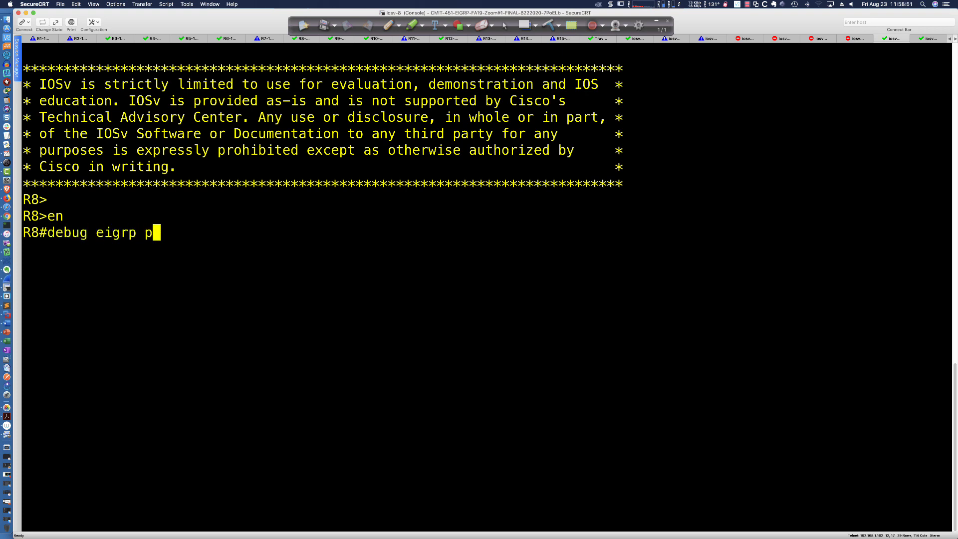
key(BackSpace)
key(BackSpace)
key(BackSpace)
text(que de)
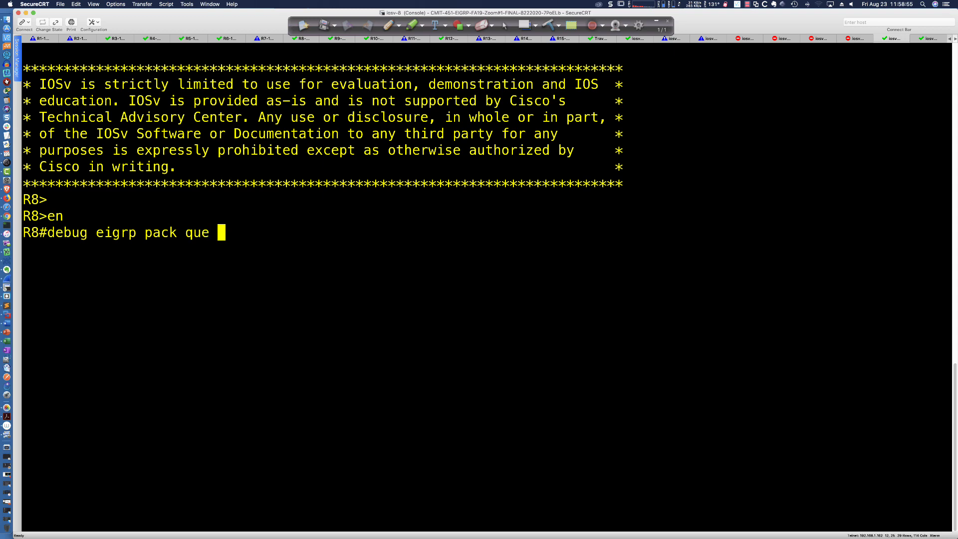
key(Return)
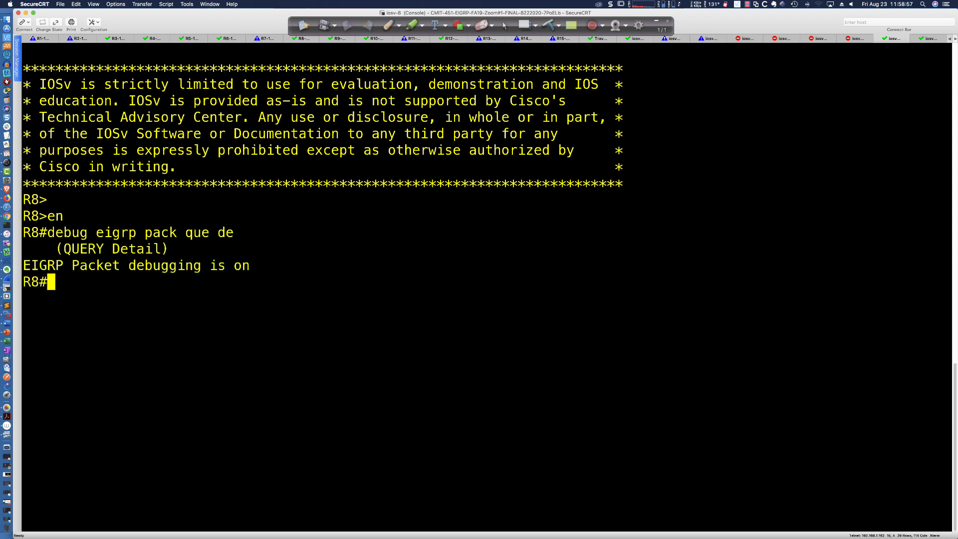
key(super+Tab)
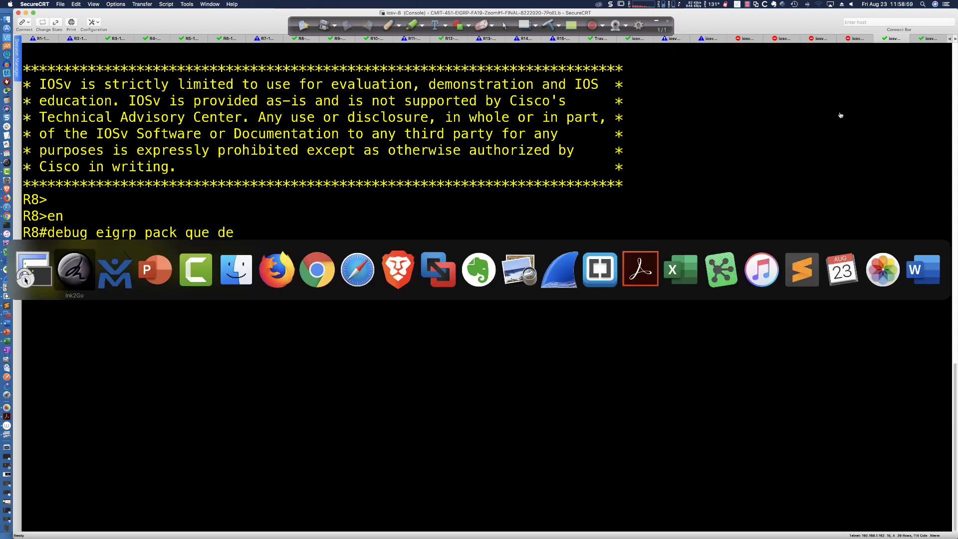
- In VM Maestro, use the red Ink2Go pen to mark '35' by iosv-10 and draw iosv-10/iosv-9 arrows
key(super+Tab)
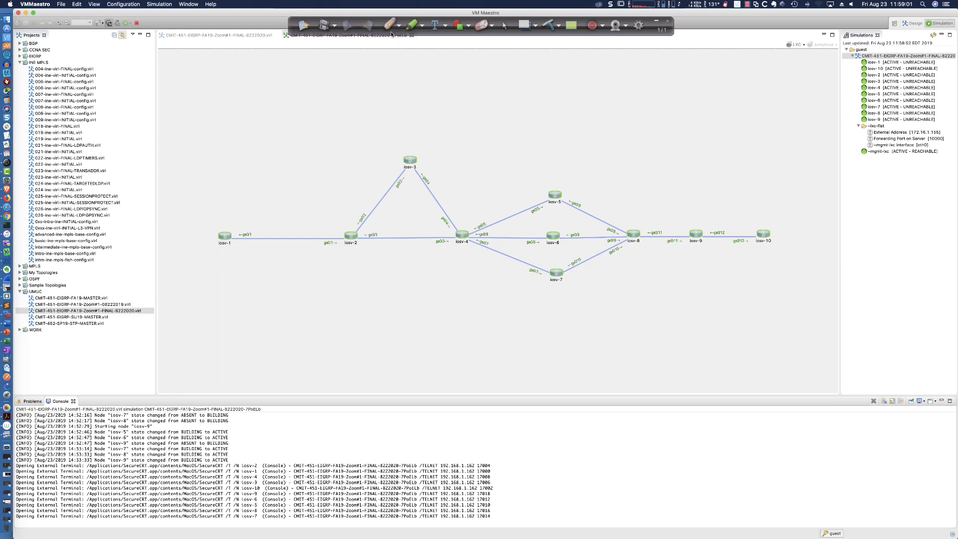
click(388, 25)
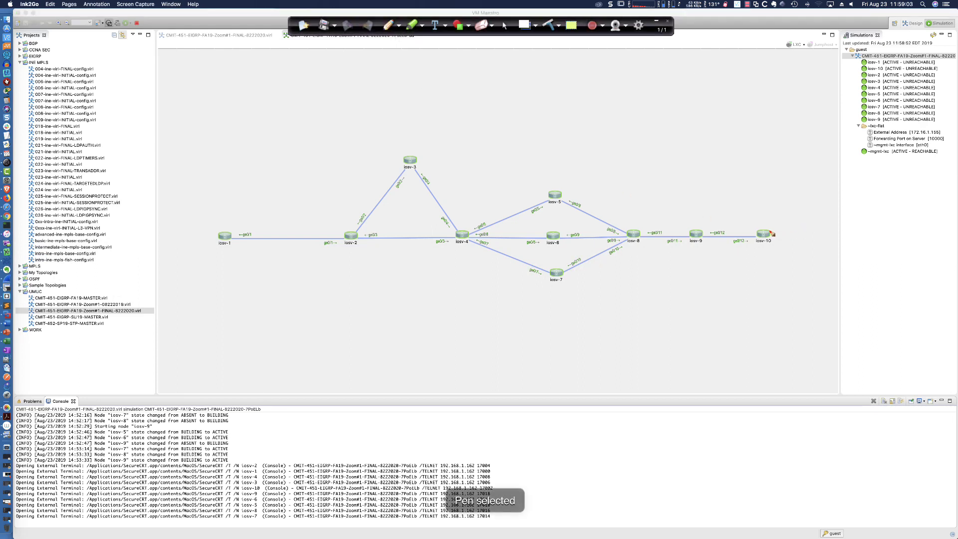
mouse_move(770, 233)
mouse_down()
mouse_move(787, 219)
mouse_move(792, 228)
mouse_move(812, 205)
mouse_move(801, 220)
mouse_up()
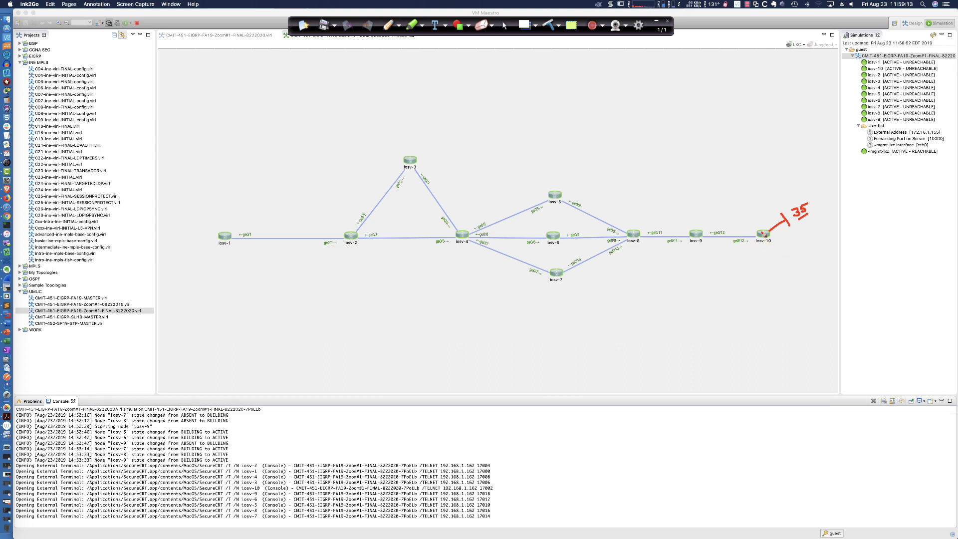
mouse_move(760, 228)
mouse_down()
mouse_move(733, 218)
mouse_move(705, 232)
mouse_up()
drag(783, 176, 798, 194)
mouse_move(700, 244)
mouse_down()
mouse_move(706, 252)
mouse_move(762, 251)
mouse_move(754, 246)
mouse_up()
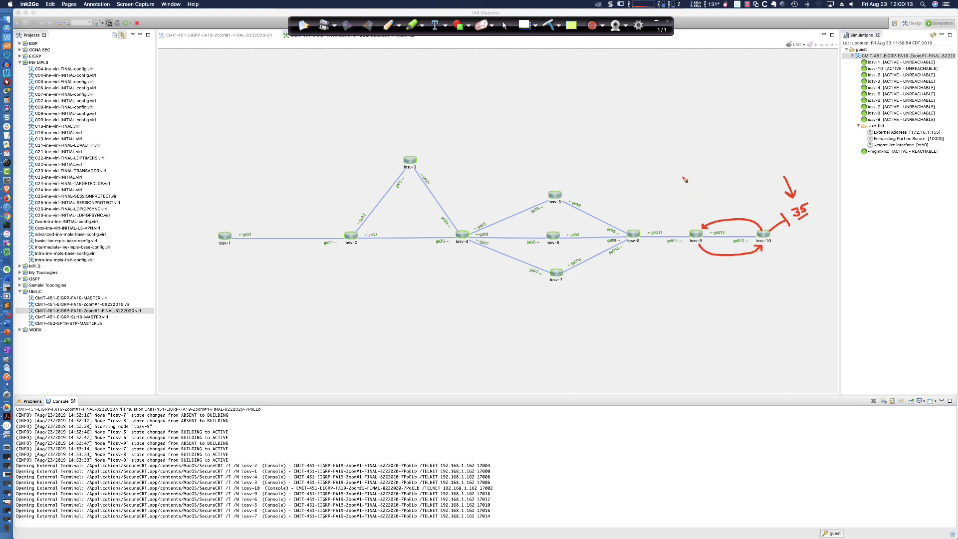
drag(671, 170, 695, 310)
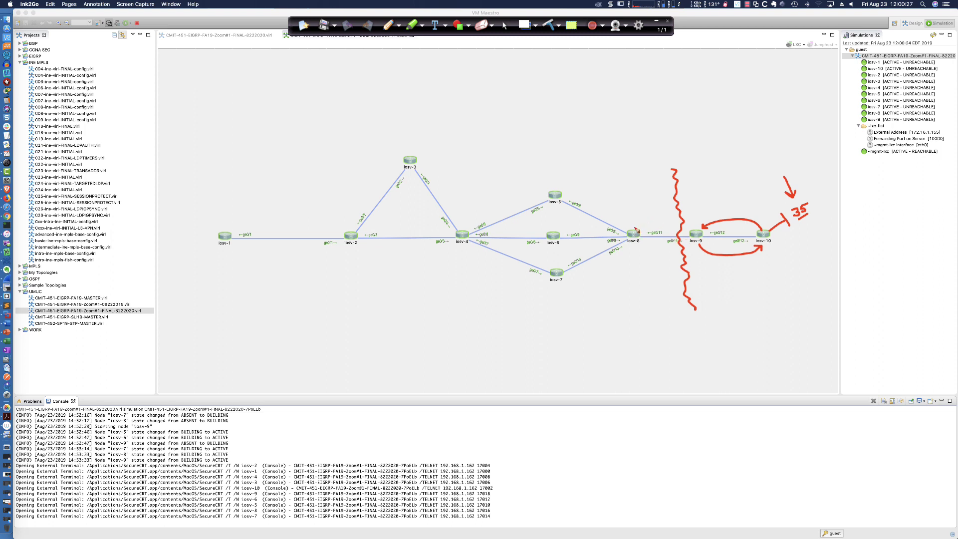
drag(631, 227, 645, 220)
mouse_move(545, 189)
mouse_down()
mouse_move(559, 185)
mouse_move(368, 146)
mouse_move(305, 137)
mouse_move(305, 150)
mouse_up()
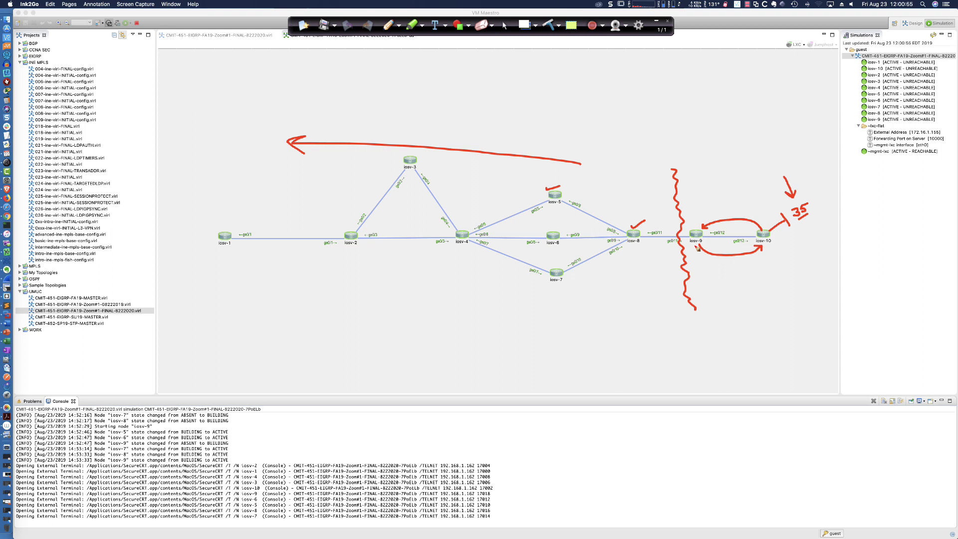
click(551, 27)
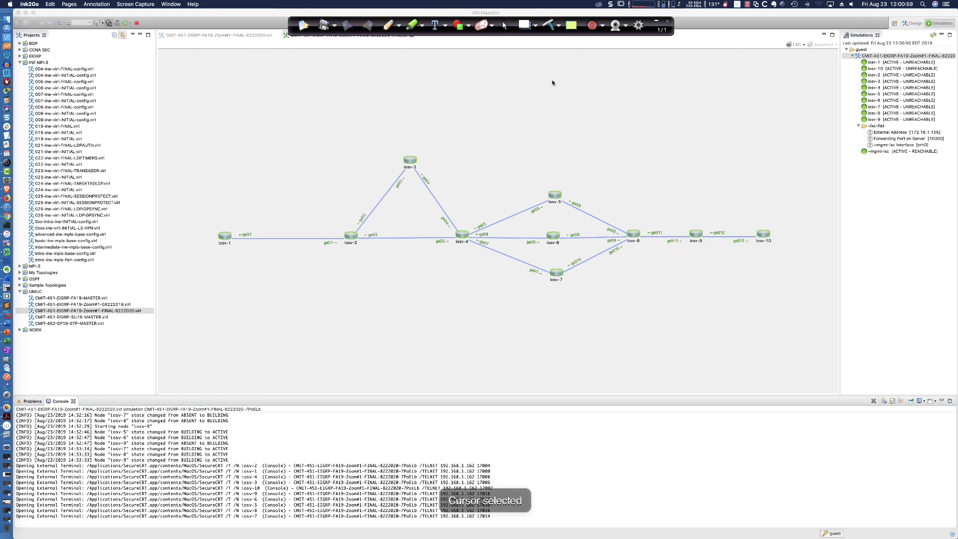
- On the R10 console, run 'do debug eigrp pack reply det' to debug EIGRP reply packets
key(super+Tab)
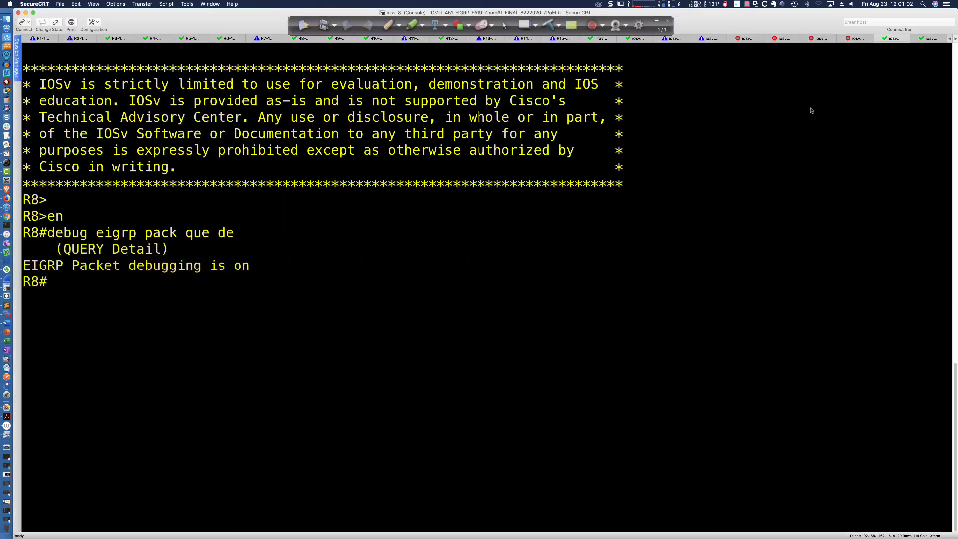
click(929, 39)
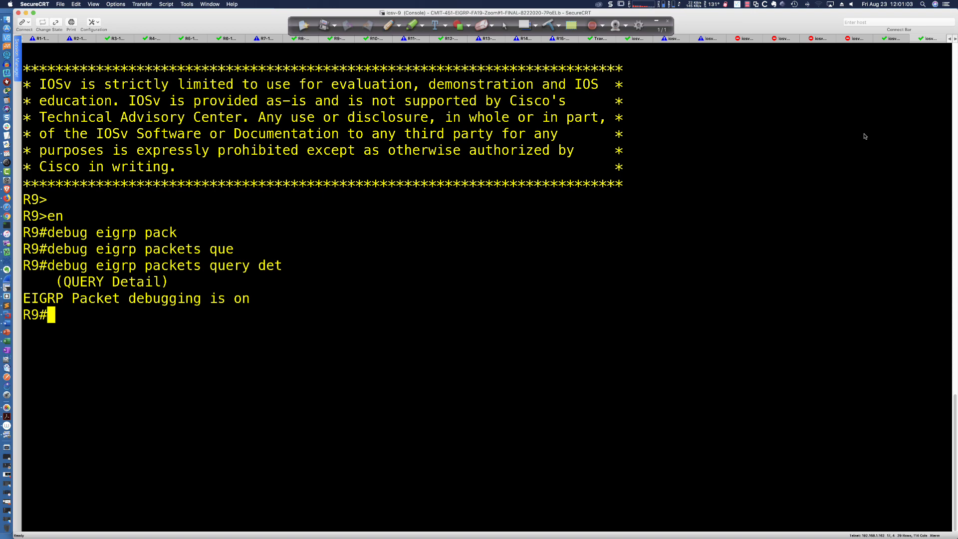
click(954, 39)
click(927, 40)
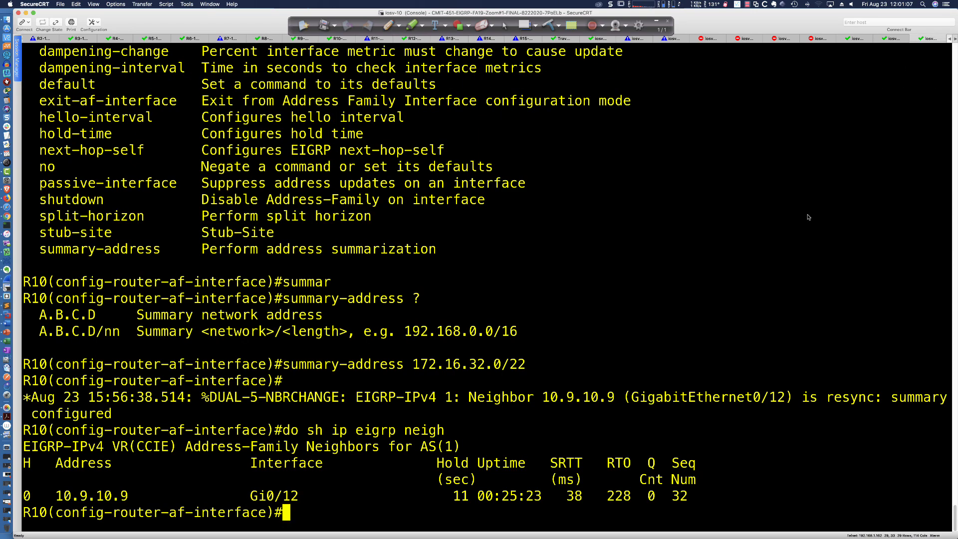
key(Return)
key(Return)
key(Return)
text(do debug )
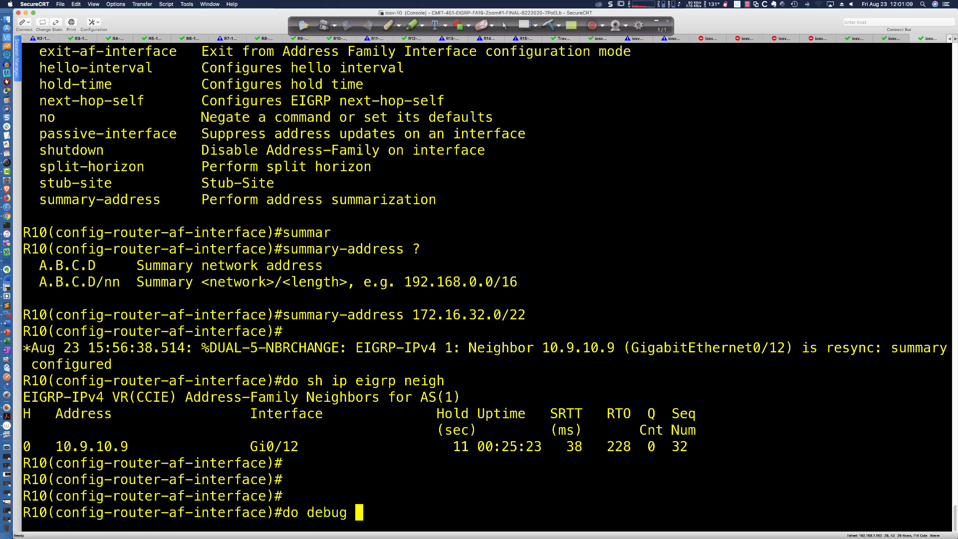
text(eigrp pack rep)
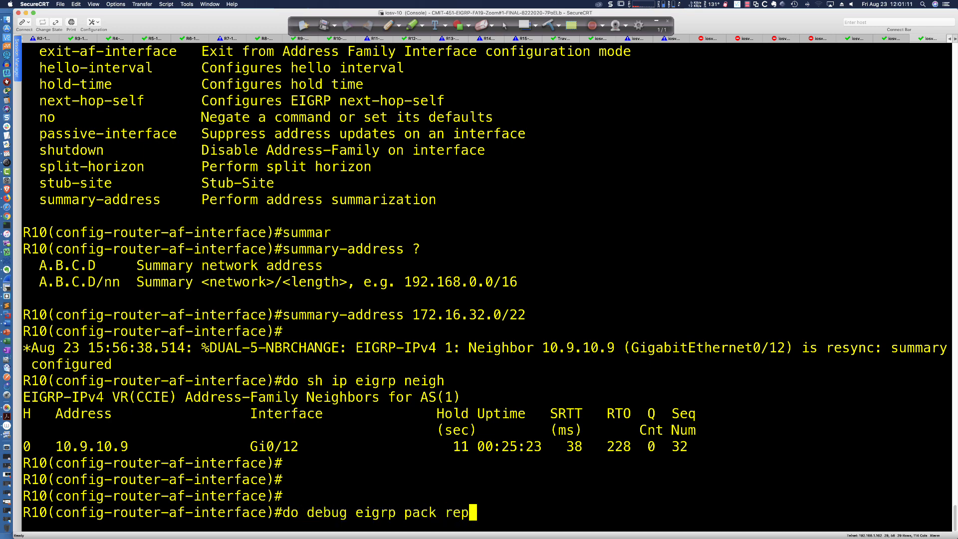
text(ly det)
key(Return)
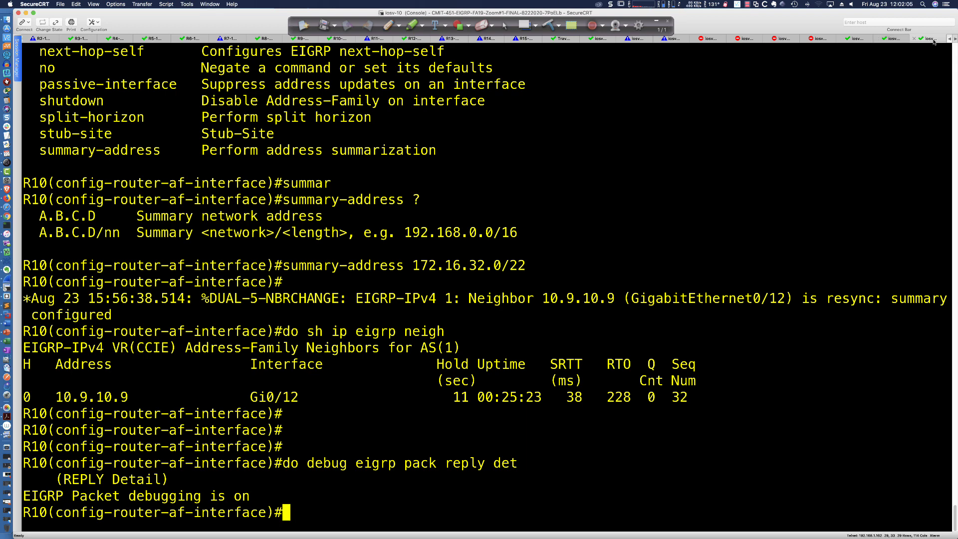
- Run 'sh debug' on R1 to confirm EIGRP packet debugging is active, then return to R10
click(893, 39)
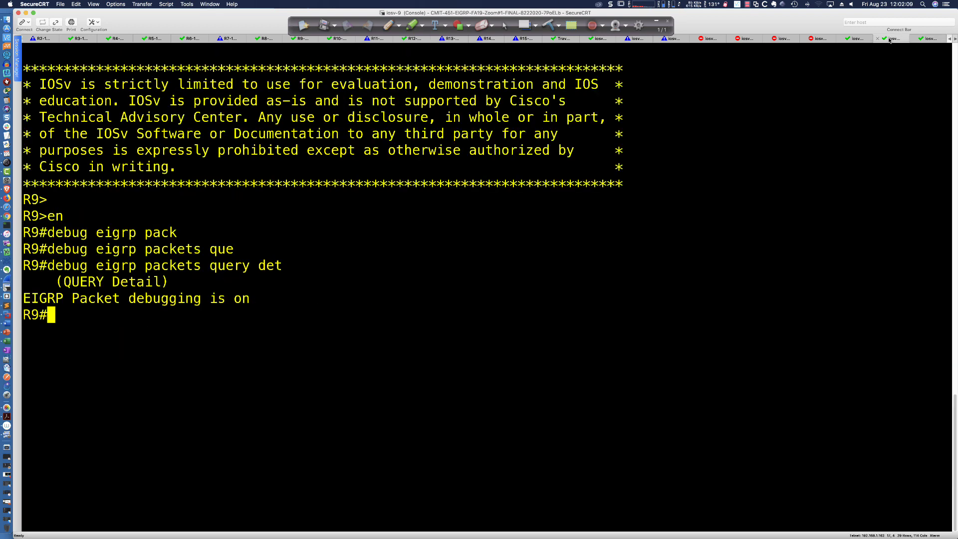
click(847, 39)
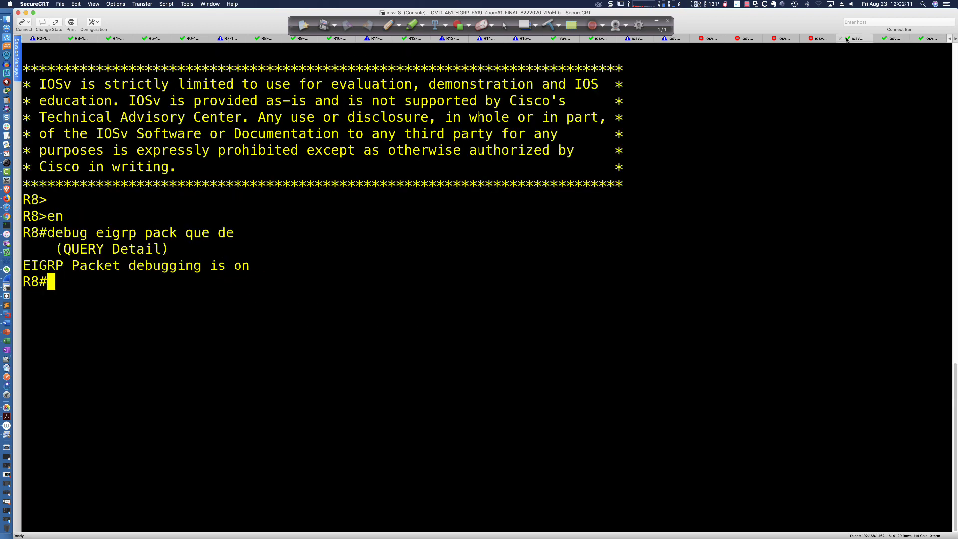
click(597, 40)
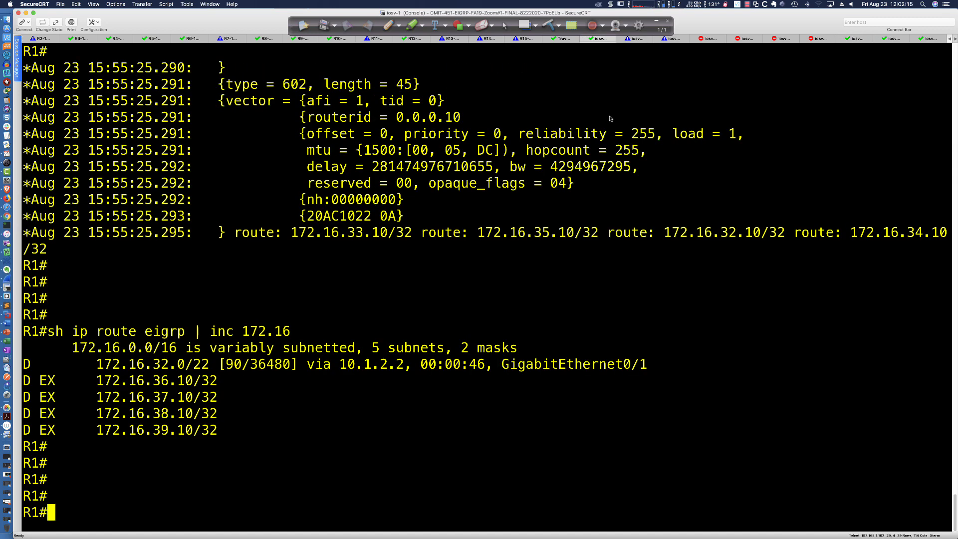
text(sh debug)
key(Return)
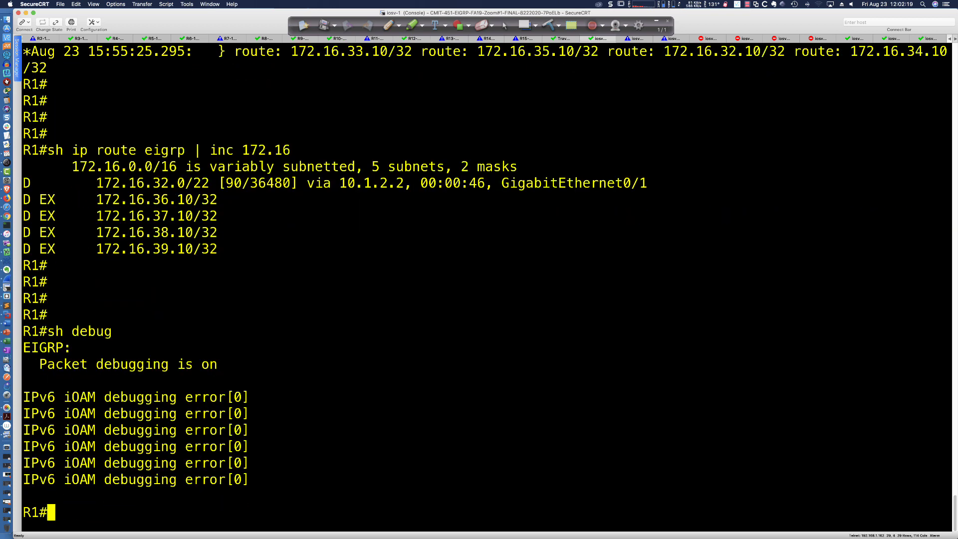
click(926, 39)
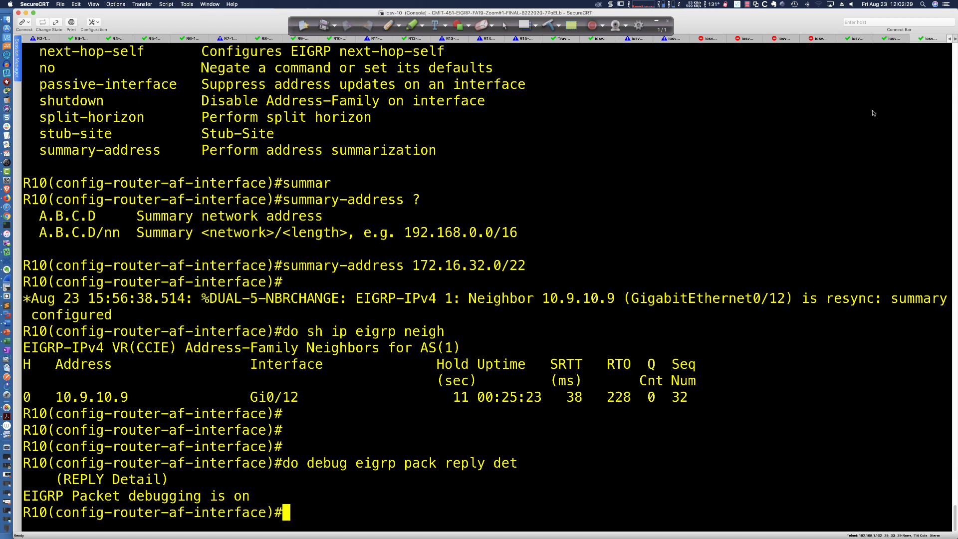
- Shut down Loopback35 on R10 with 'int lo35' and 'shut'
text(int lo35)
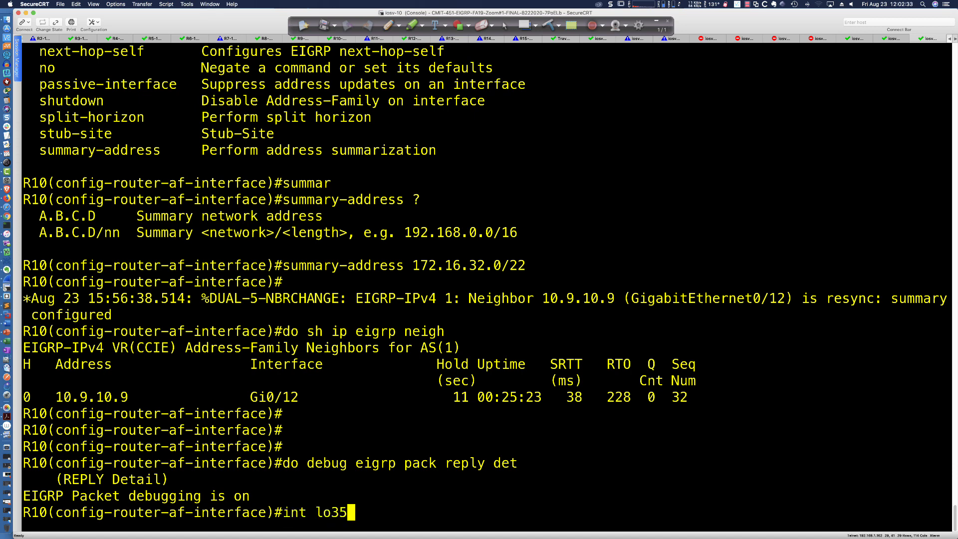
key(Return)
text(shut)
key(Return)
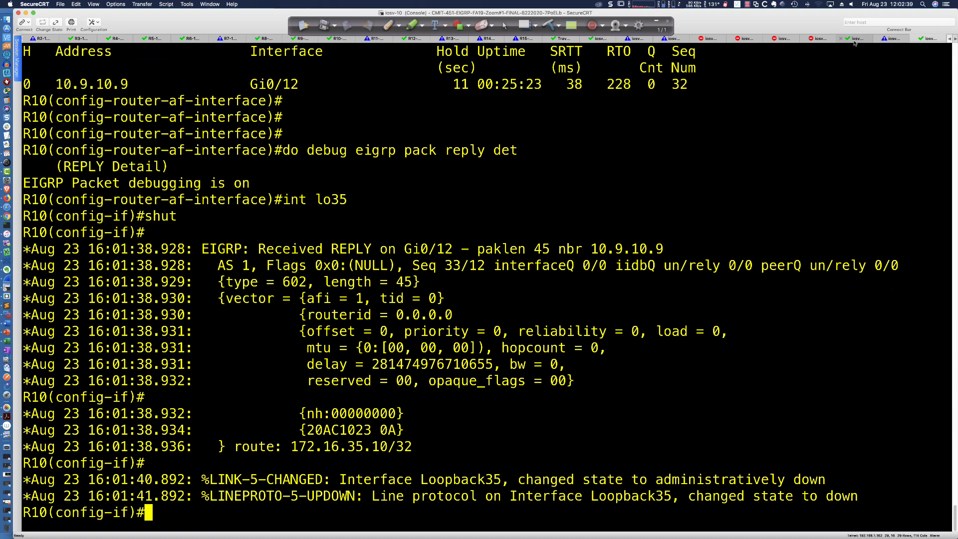
- Confirm R1 shows no new EIGRP output, then view R9's logged query
click(599, 40)
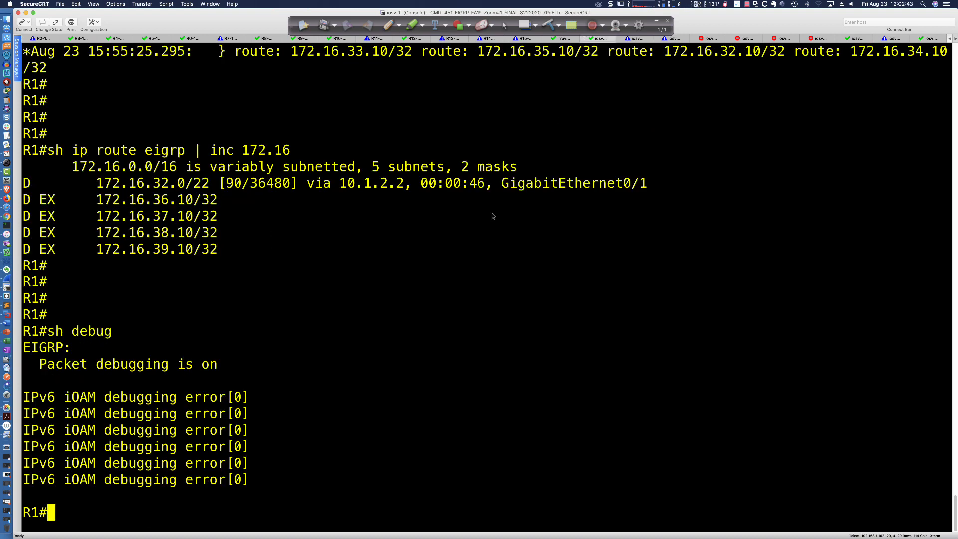
key(Return)
key(Return)
key(Return)
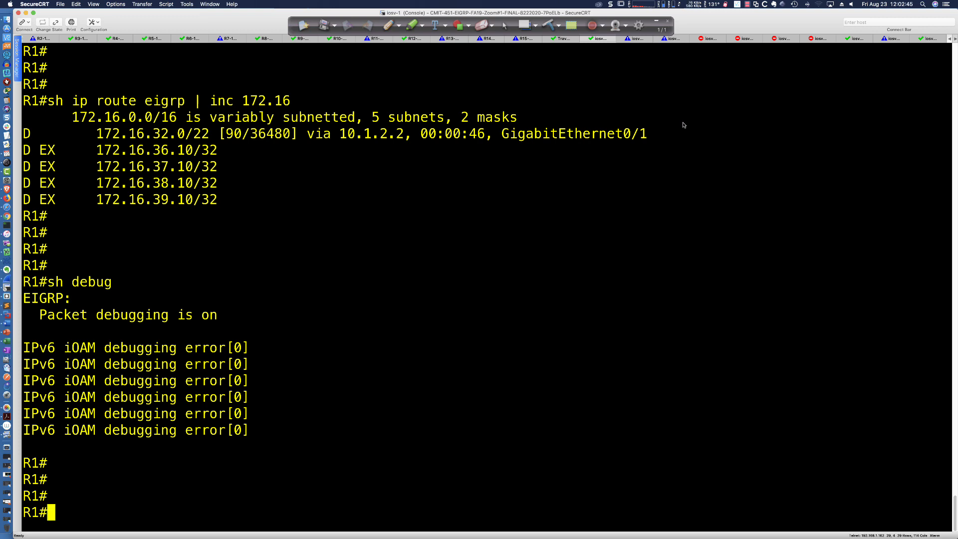
click(893, 40)
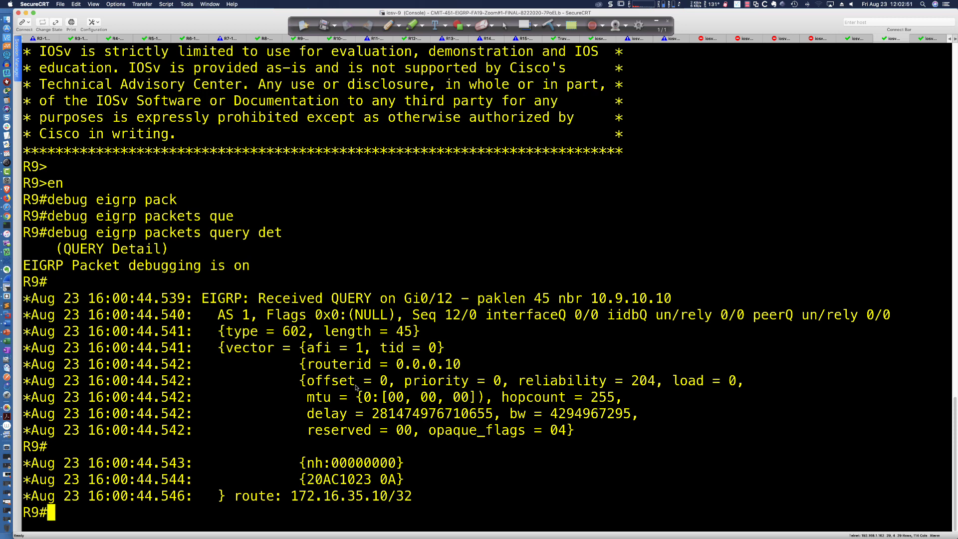
- Highlight R9's query from 10.9.10.10, its infinite delay and route 172.16.35.10/32, then return to R10
drag(266, 298, 684, 300)
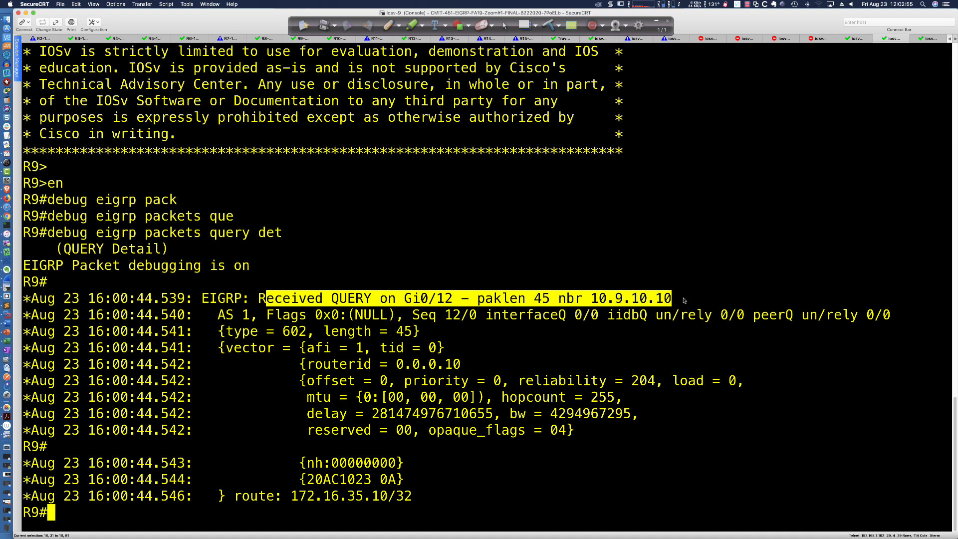
drag(298, 413, 665, 411)
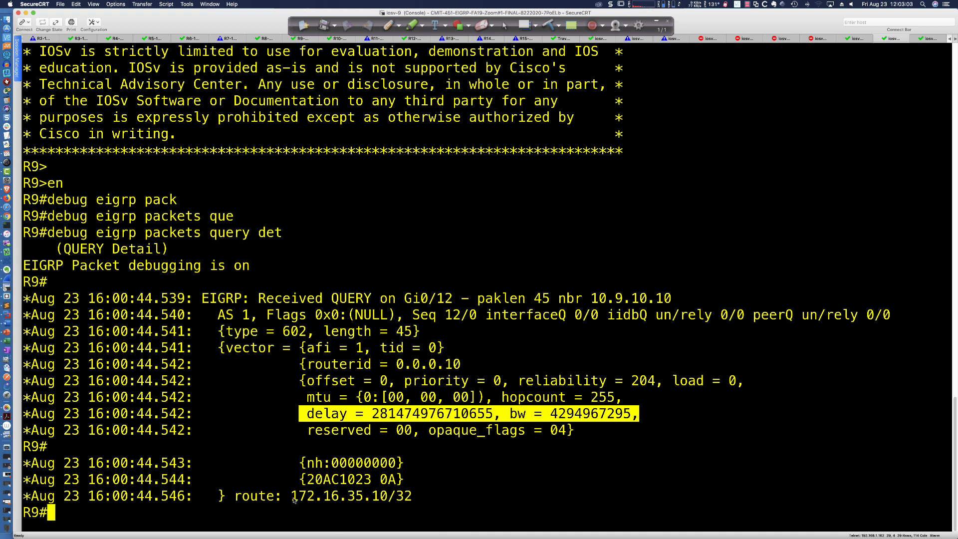
drag(293, 496, 416, 496)
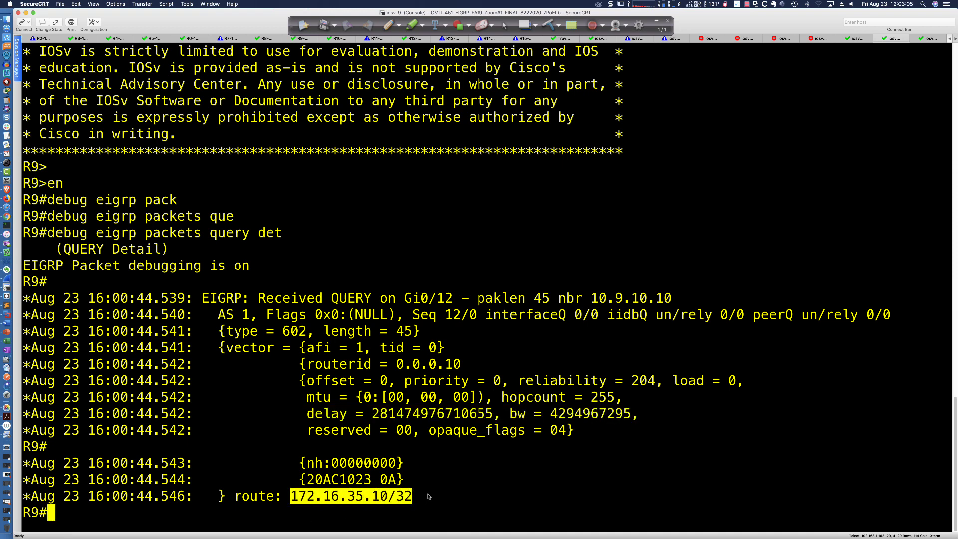
scroll(798, 149, up, 1)
click(928, 38)
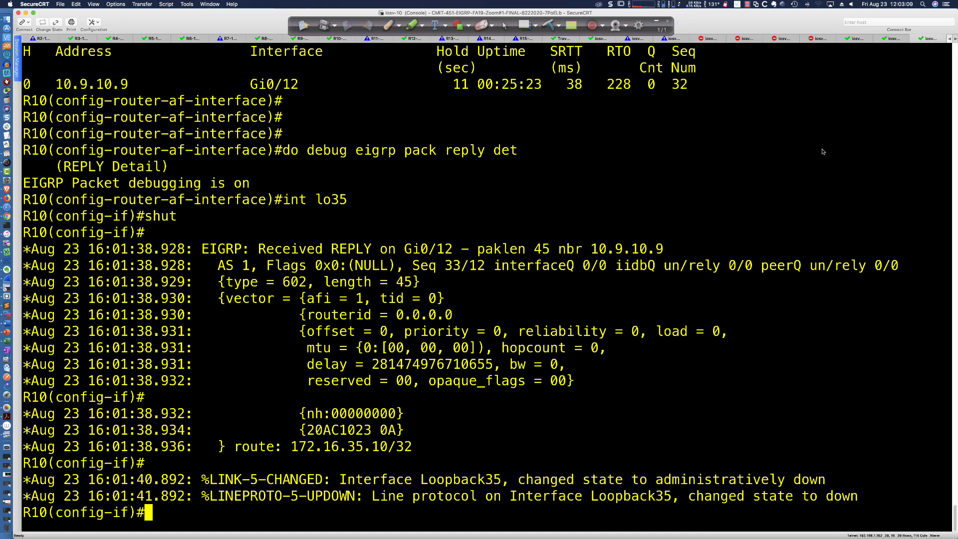
drag(178, 249, 642, 251)
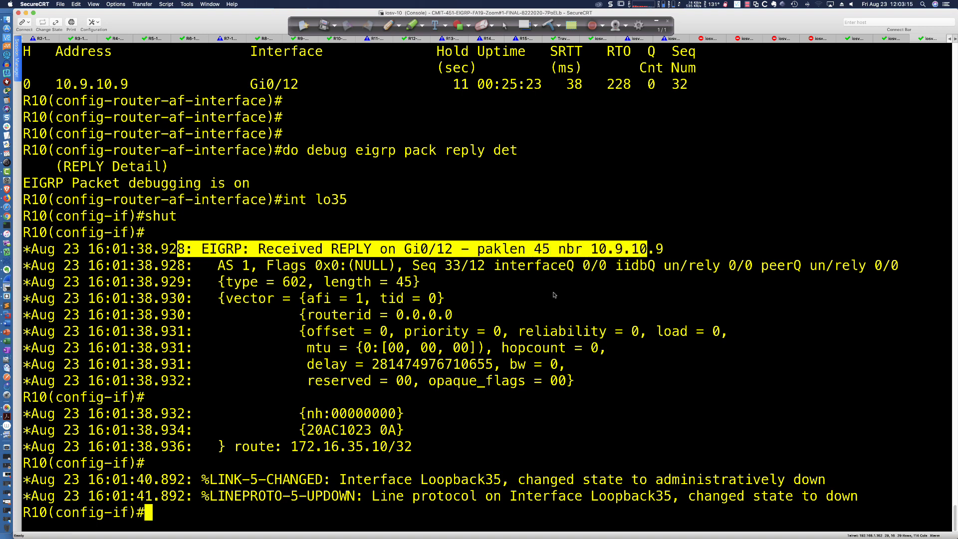
drag(299, 365, 559, 370)
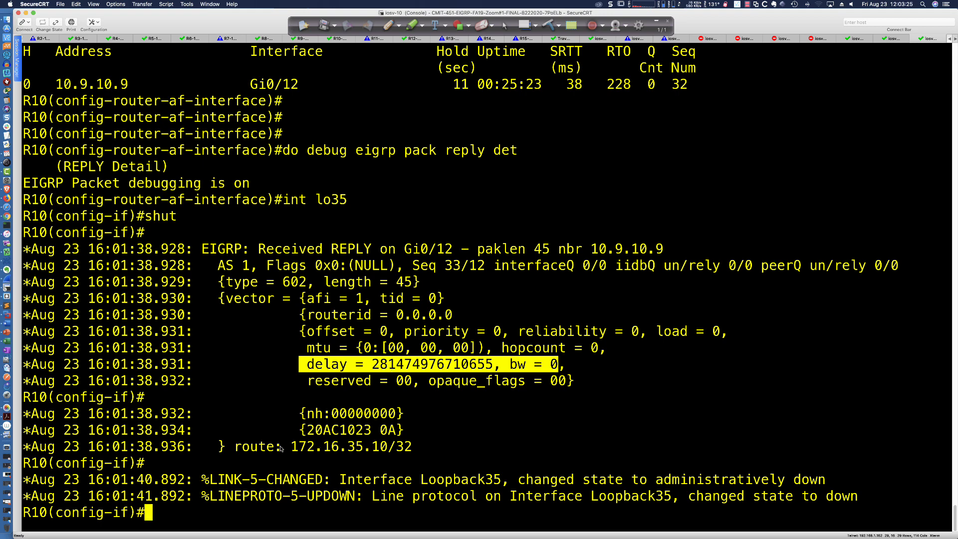
drag(276, 448, 413, 449)
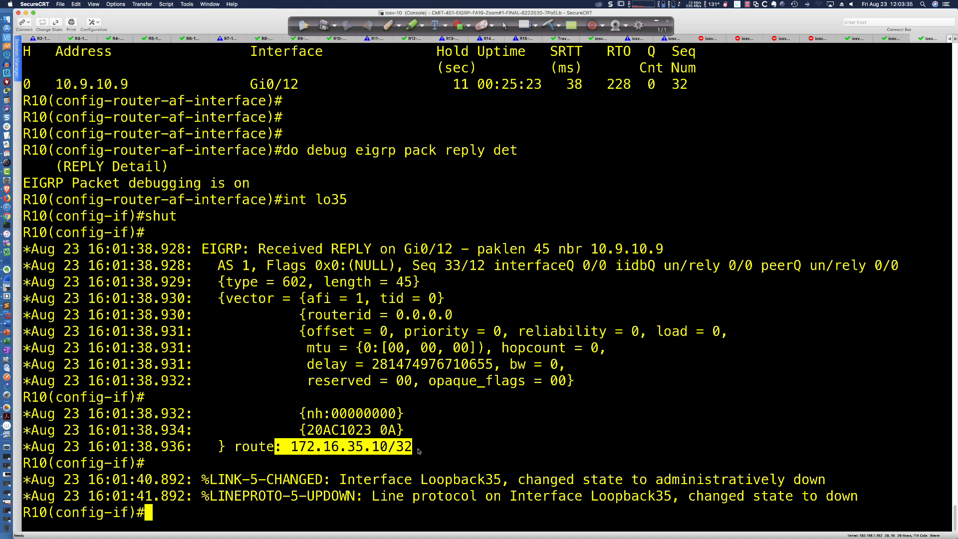
key(super+Tab)
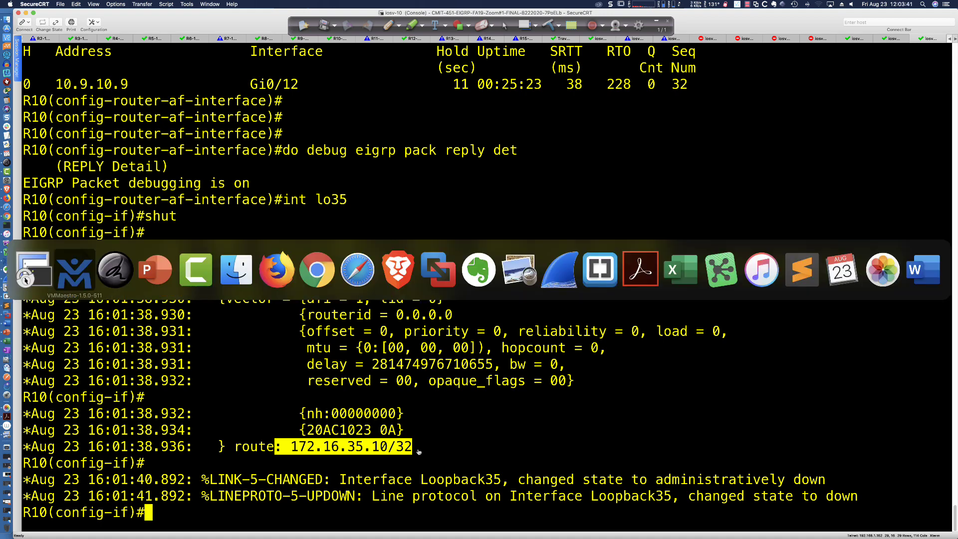